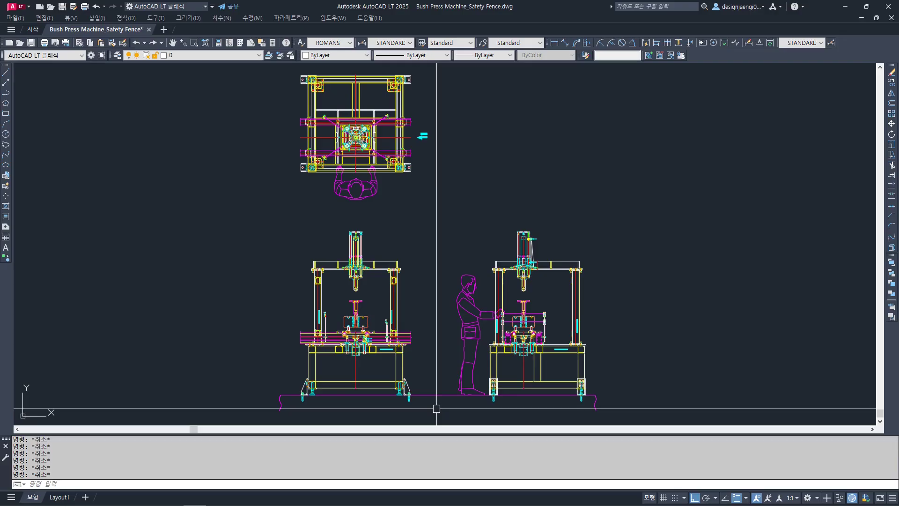
Step: Examine the bush press unit in the front and side views, then read requirement 12 (1) on the BS-50 press-in force
{"action": "scroll", "coordinate": [413, 323], "scroll_direction": "up", "scroll_amount": 5}
{"action": "scroll", "coordinate": [259, 304], "scroll_direction": "down", "scroll_amount": 6}
{"action": "key", "text": "Escape"}
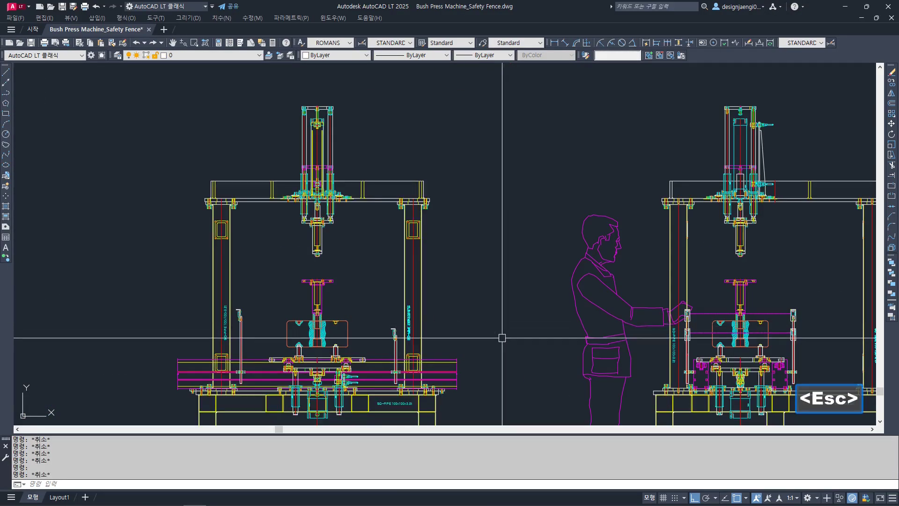
{"action": "left_click", "coordinate": [332, 147]}
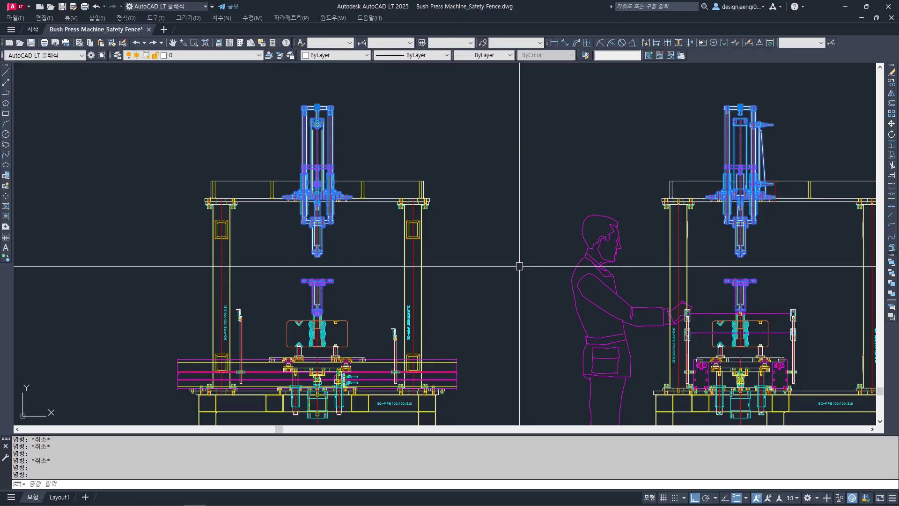
{"action": "key", "text": "Escape"}
{"action": "scroll", "coordinate": [515, 311], "scroll_direction": "down", "scroll_amount": 6}
{"action": "scroll", "coordinate": [468, 312], "scroll_direction": "up", "scroll_amount": 5}
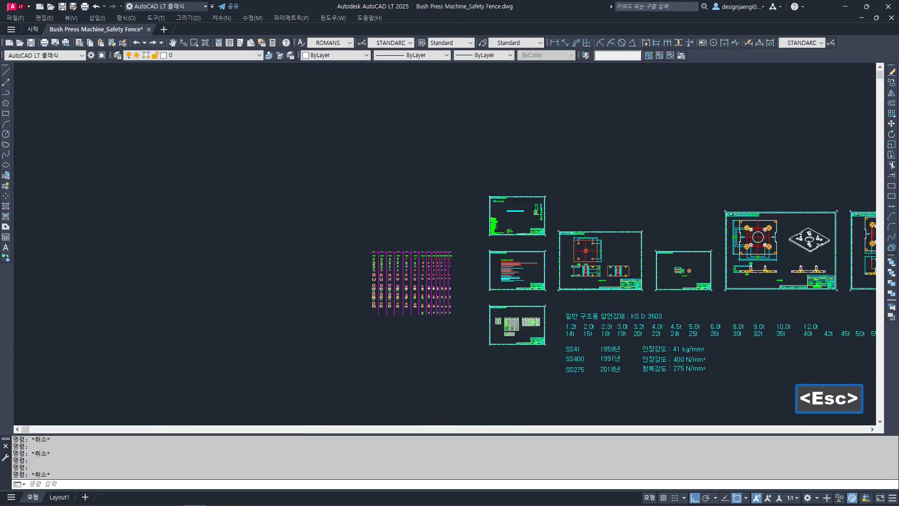
{"action": "scroll", "coordinate": [538, 234], "scroll_direction": "up", "scroll_amount": 10}
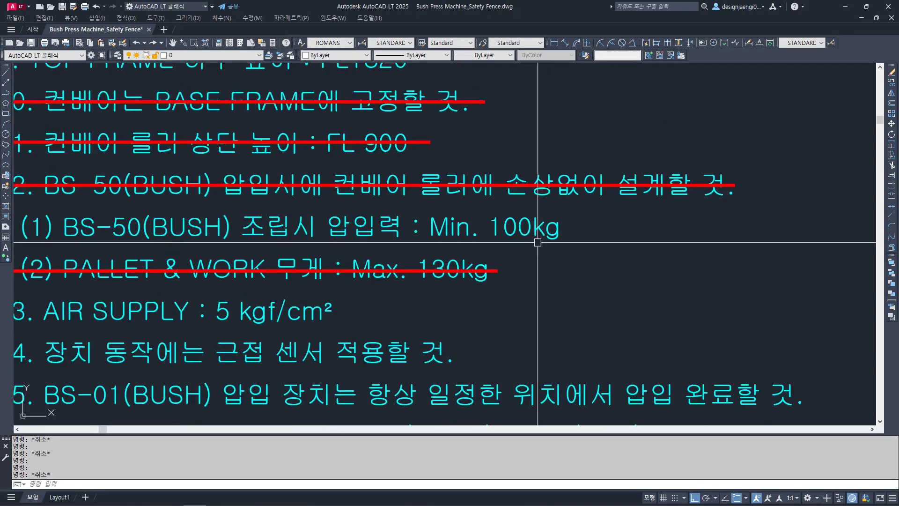
{"action": "scroll", "coordinate": [541, 244], "scroll_direction": "down", "scroll_amount": 4}
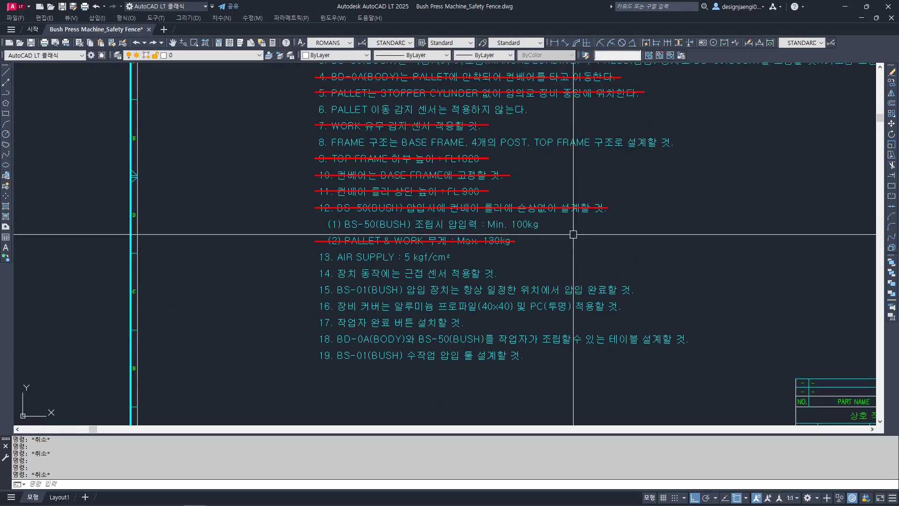
{"action": "scroll", "coordinate": [573, 235], "scroll_direction": "up", "scroll_amount": 2}
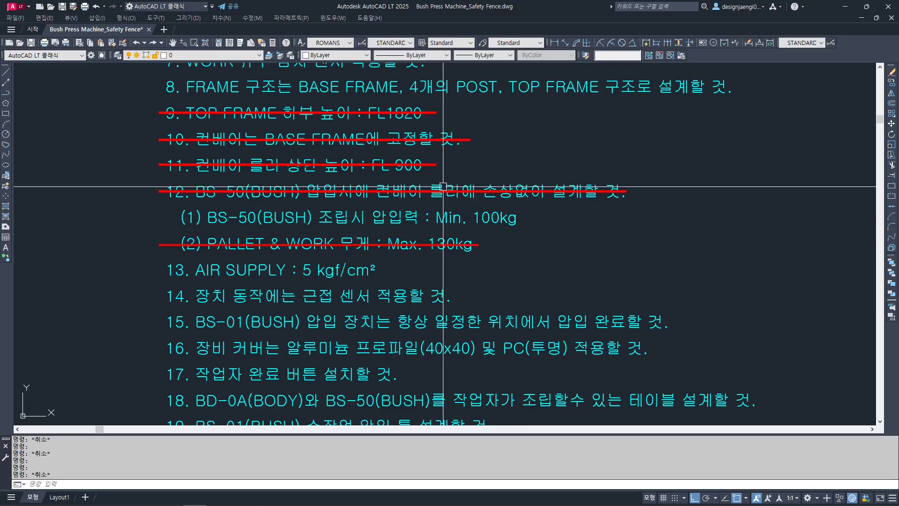
Step: Examine the press cylinder and its guide shafts in the side view of the machine
{"action": "scroll", "coordinate": [526, 234], "scroll_direction": "down", "scroll_amount": 6}
{"action": "middle_click_drag", "start_coordinate": [478, 286], "coordinate": [509, 275]}
{"action": "scroll", "coordinate": [518, 245], "scroll_direction": "up", "scroll_amount": 10}
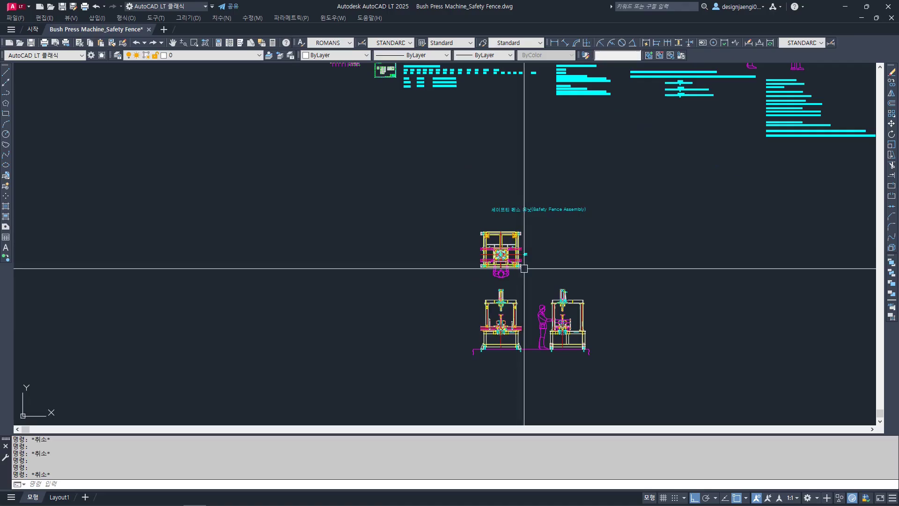
{"action": "scroll", "coordinate": [357, 211], "scroll_direction": "down", "scroll_amount": 4}
{"action": "scroll", "coordinate": [477, 230], "scroll_direction": "up", "scroll_amount": 6}
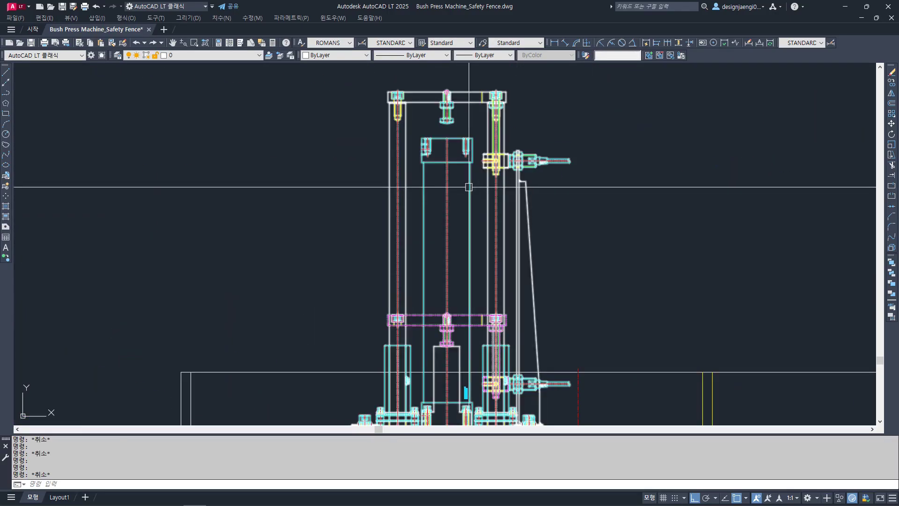
{"action": "scroll", "coordinate": [462, 248], "scroll_direction": "down", "scroll_amount": 5}
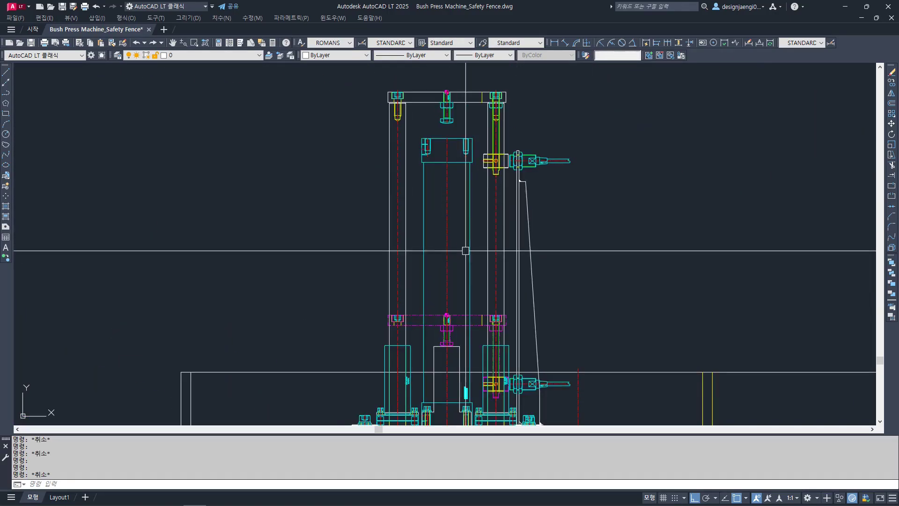
{"action": "scroll", "coordinate": [482, 351], "scroll_direction": "up", "scroll_amount": 4}
{"action": "scroll", "coordinate": [490, 381], "scroll_direction": "up", "scroll_amount": 2}
{"action": "scroll", "coordinate": [473, 328], "scroll_direction": "down", "scroll_amount": 8}
Step: Copy the red strike-through line of requirement 12 down onto its sub-item (1)
{"action": "scroll", "coordinate": [702, 141], "scroll_direction": "up", "scroll_amount": 10}
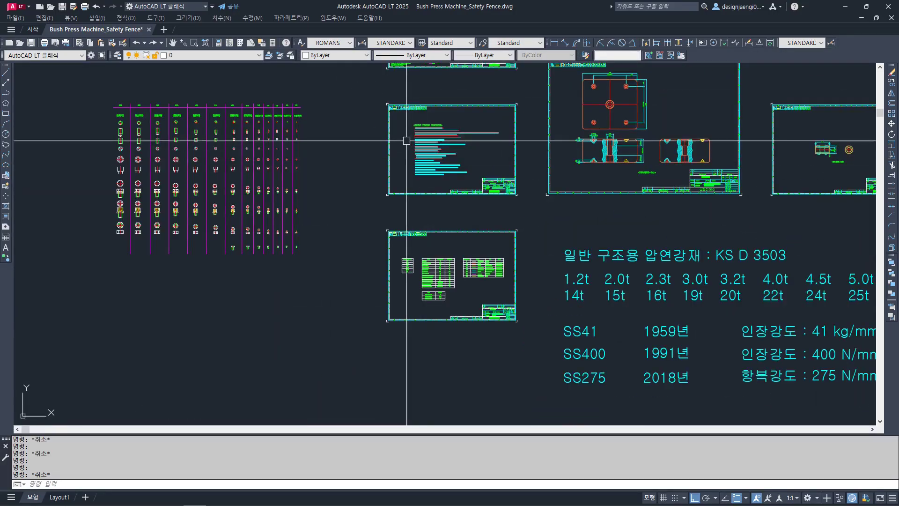
{"action": "key", "text": "Escape"}
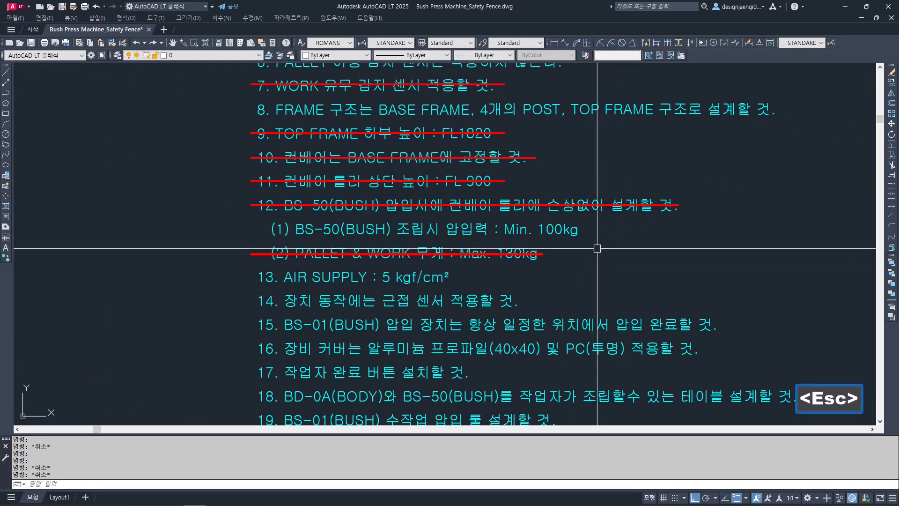
{"action": "type", "text": "cc"}
{"action": "key", "text": "space"}
{"action": "left_click", "coordinate": [568, 206]}
{"action": "key", "text": "space"}
{"action": "left_click", "coordinate": [660, 240]}
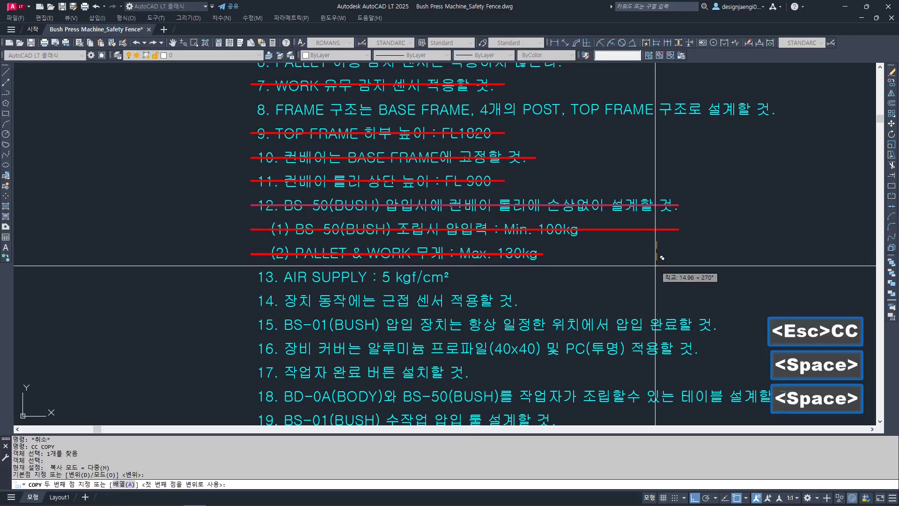
{"action": "left_click", "coordinate": [656, 265]}
{"action": "key", "text": "Escape"}
Step: Stretch the strike-through line on sub-item (1) shorter so it ends just past the text
{"action": "type", "text": "s"}
{"action": "key", "text": "space"}
{"action": "left_click_drag", "start_coordinate": [697, 218], "coordinate": [668, 249]}
{"action": "key", "text": "space"}
{"action": "left_click", "coordinate": [720, 250]}
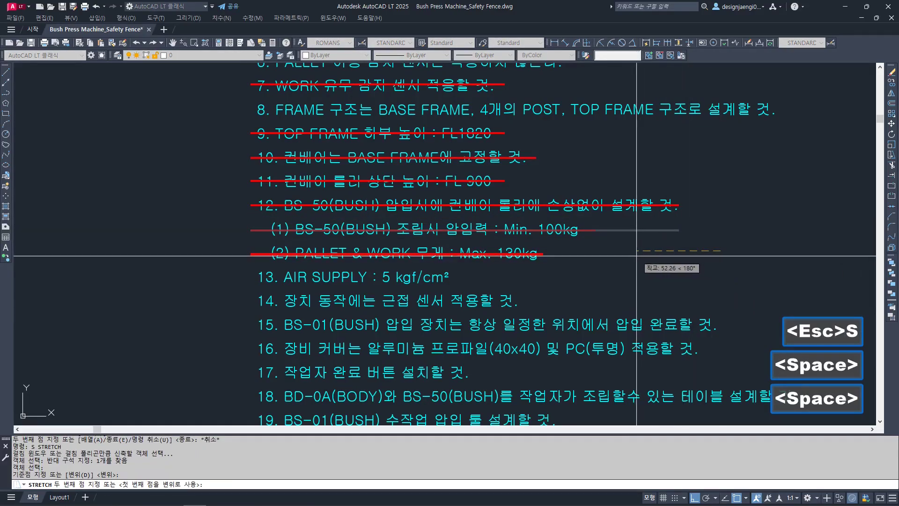
{"action": "left_click", "coordinate": [637, 255]}
{"action": "key", "text": "Escape"}
Step: Copy the strike-through line of sub-item (2) down onto requirement 13, AIR SUPPLY
{"action": "middle_click_drag", "start_coordinate": [286, 287], "coordinate": [301, 282]}
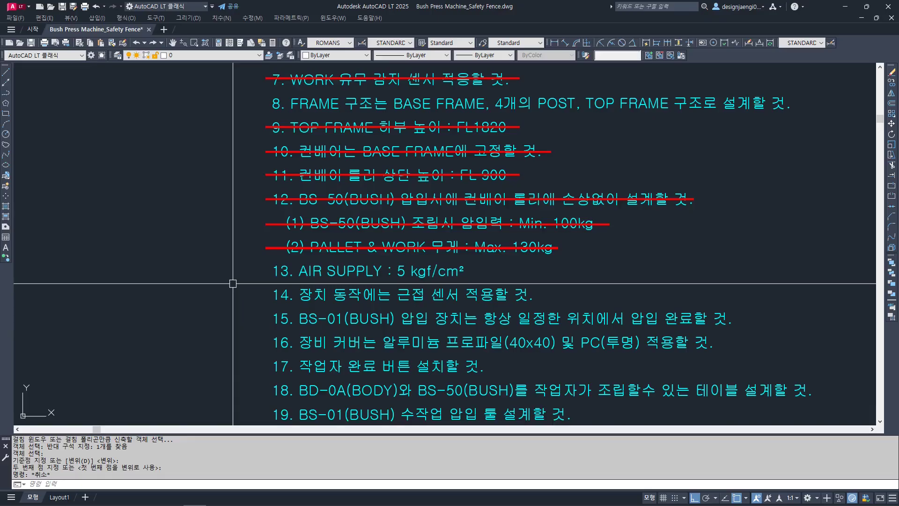
{"action": "key", "text": "Escape"}
{"action": "key", "text": "Escape"}
{"action": "type", "text": "cc"}
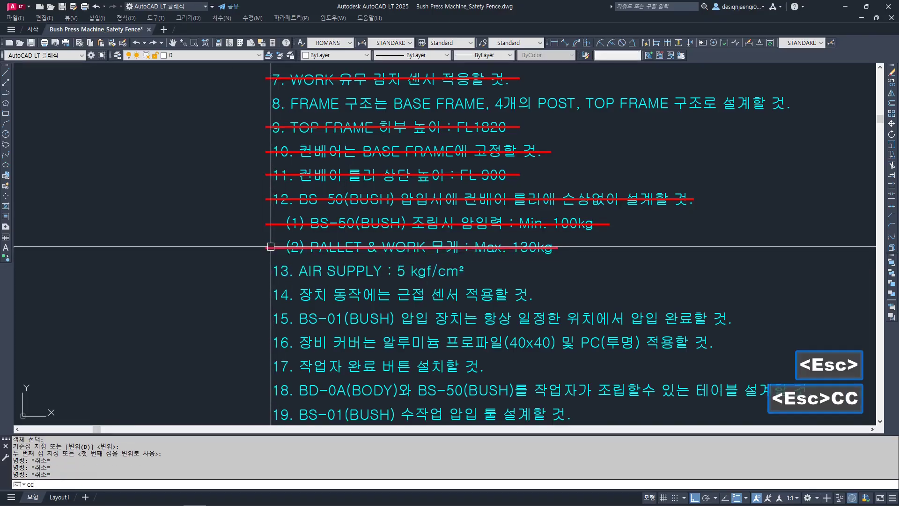
{"action": "key", "text": "space"}
{"action": "left_click", "coordinate": [270, 247]}
{"action": "key", "text": "space"}
{"action": "left_click", "coordinate": [255, 271]}
{"action": "left_click", "coordinate": [255, 286]}
{"action": "key", "text": "Escape"}
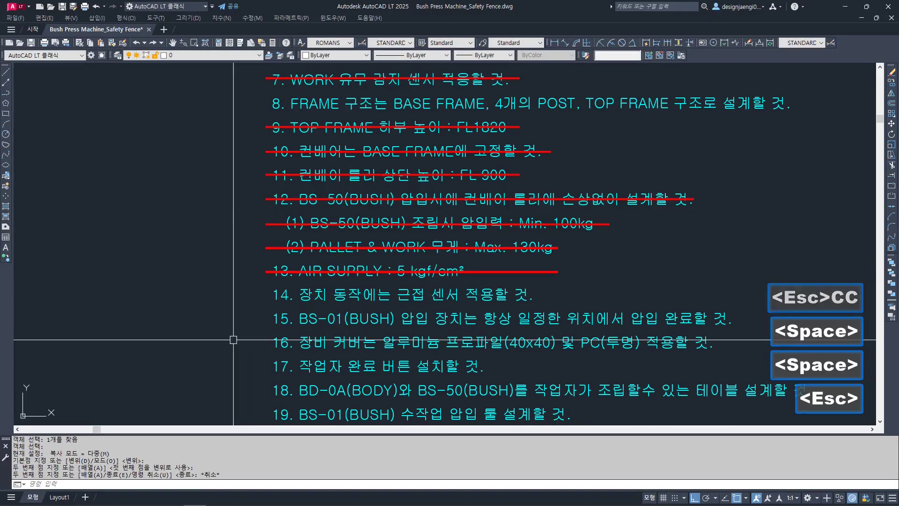
Step: Read requirement 14 on proximity sensors and examine the two sensors beside the press cylinder in the side view
{"action": "scroll", "coordinate": [265, 391], "scroll_direction": "up", "scroll_amount": 2}
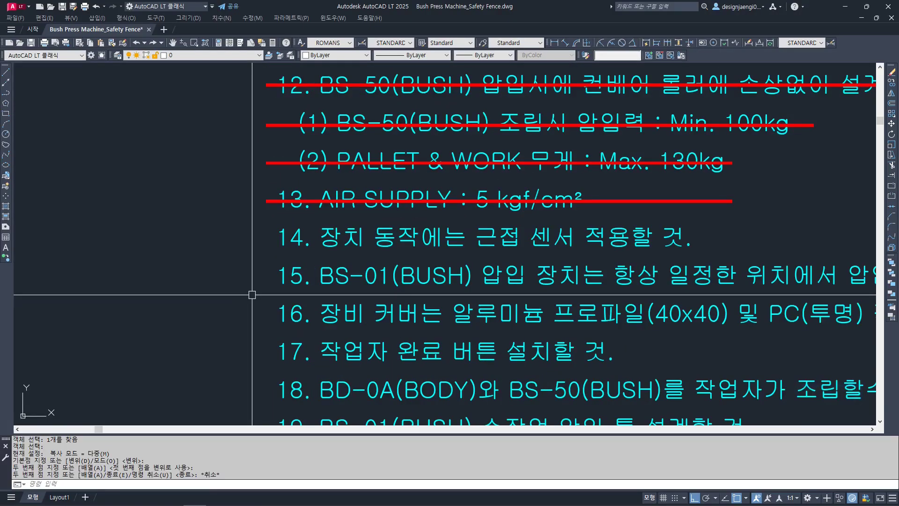
{"action": "middle_click_drag", "start_coordinate": [252, 295], "coordinate": [215, 295]}
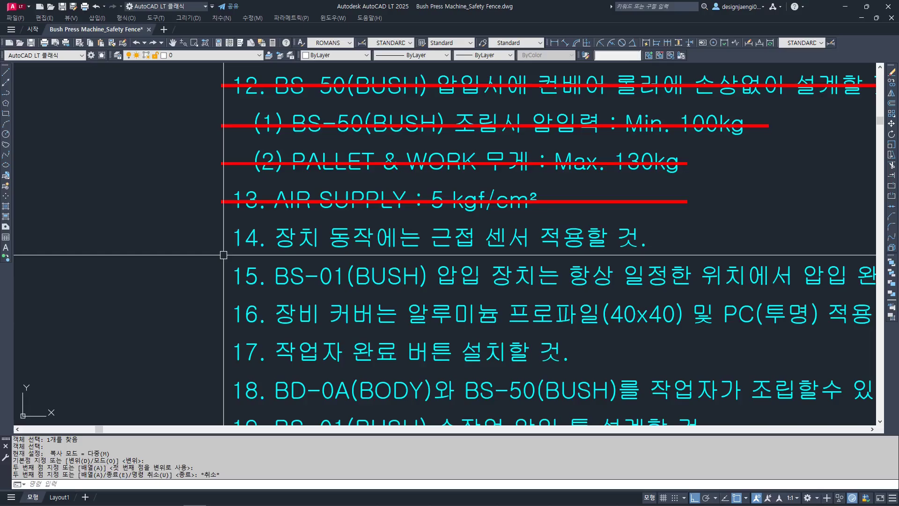
{"action": "scroll", "coordinate": [510, 263], "scroll_direction": "down", "scroll_amount": 6}
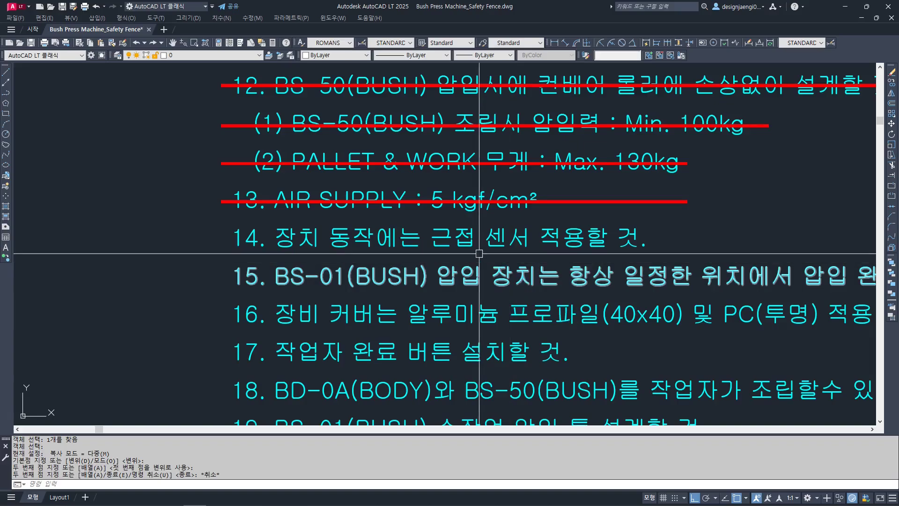
{"action": "scroll", "coordinate": [410, 155], "scroll_direction": "up", "scroll_amount": 5}
{"action": "scroll", "coordinate": [410, 155], "scroll_direction": "down", "scroll_amount": 5}
{"action": "scroll", "coordinate": [432, 130], "scroll_direction": "up", "scroll_amount": 5}
{"action": "scroll", "coordinate": [431, 131], "scroll_direction": "down", "scroll_amount": 5}
{"action": "scroll", "coordinate": [514, 238], "scroll_direction": "up", "scroll_amount": 9}
{"action": "middle_click_drag", "start_coordinate": [489, 232], "coordinate": [2, 240]}
{"action": "middle_click_drag", "start_coordinate": [759, 213], "coordinate": [493, 187]}
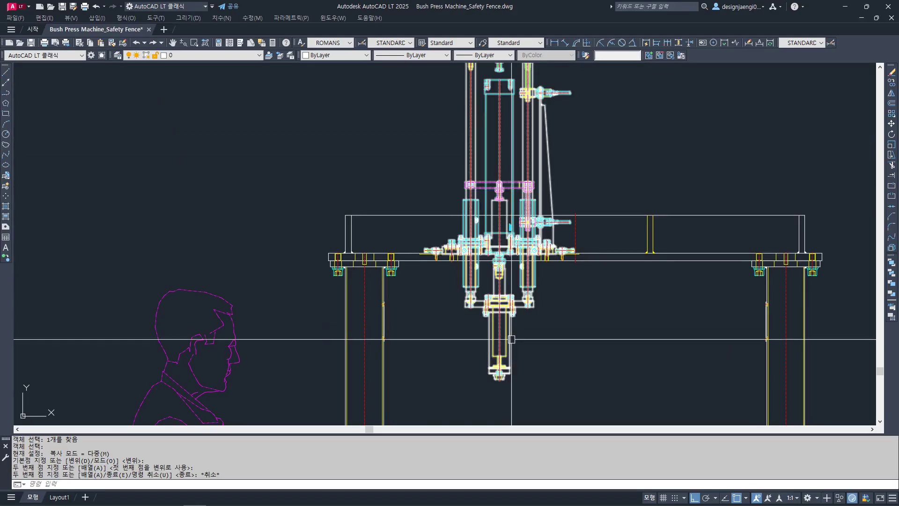
{"action": "key", "text": "ctrl"}
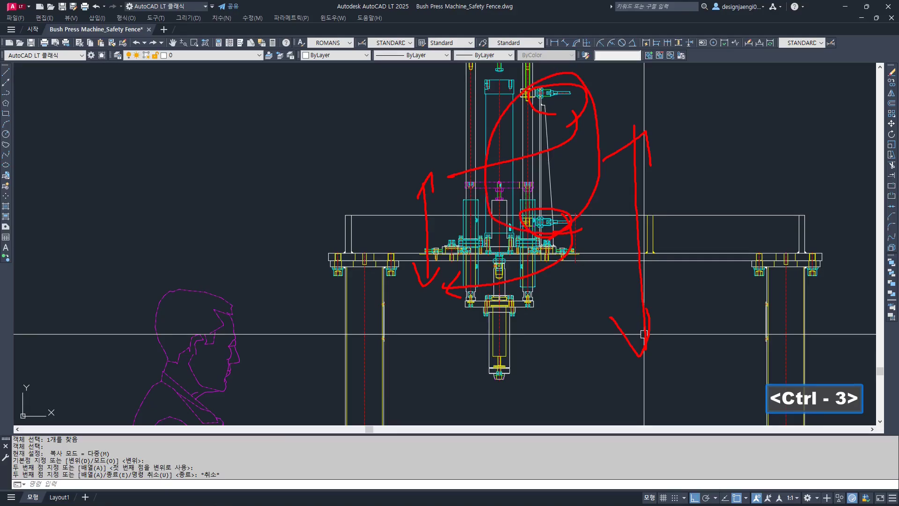
{"action": "key", "text": "Escape"}
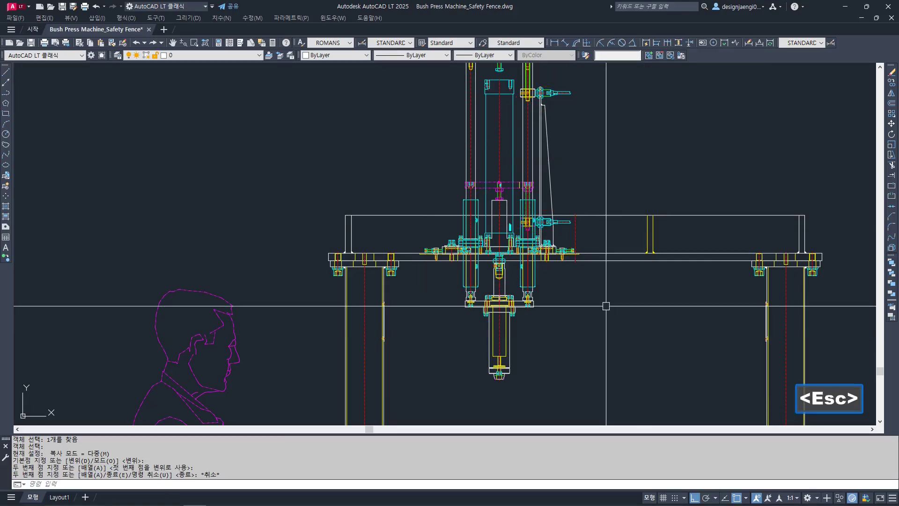
Step: Stretch the strike-through line on requirement 13 shorter so it ends closer to the text
{"action": "scroll", "coordinate": [602, 307], "scroll_direction": "down", "scroll_amount": 5}
{"action": "scroll", "coordinate": [444, 223], "scroll_direction": "up", "scroll_amount": 10}
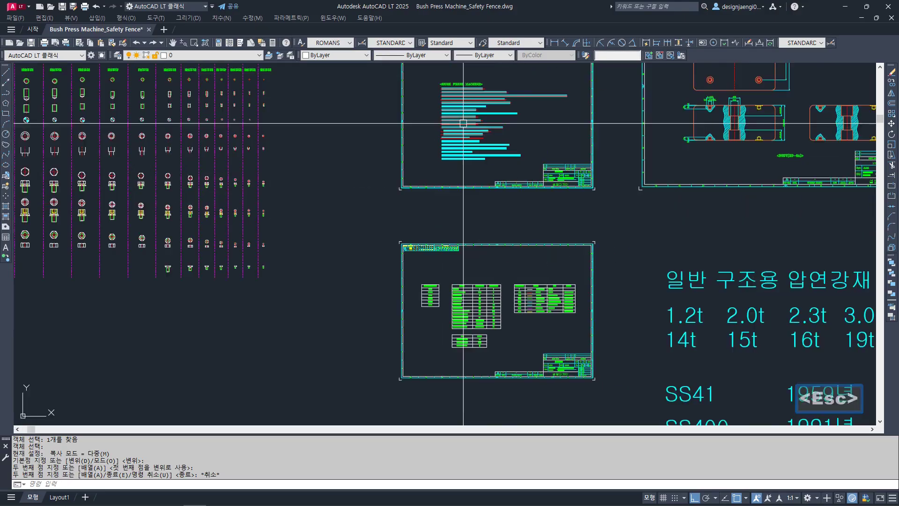
{"action": "key", "text": "Escape"}
{"action": "type", "text": "CC"}
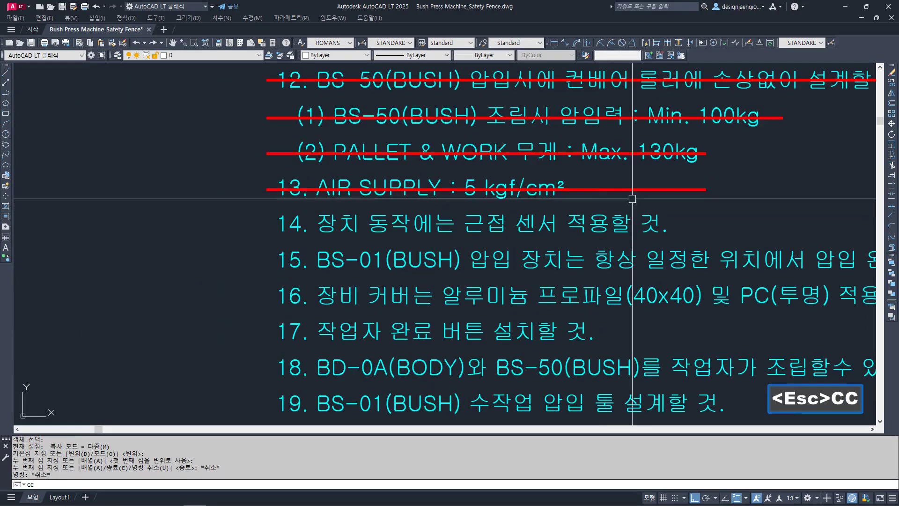
{"action": "key", "text": "Escape"}
{"action": "type", "text": "S"}
{"action": "key", "text": "space"}
{"action": "left_click", "coordinate": [730, 174]}
{"action": "left_click", "coordinate": [688, 206]}
{"action": "key", "text": "space"}
{"action": "left_click", "coordinate": [771, 186]}
{"action": "key", "text": "Escape"}
Step: Copy the strike-through line of requirement 13 down onto requirement 14
{"action": "type", "text": "CC"}
{"action": "key", "text": "space"}
{"action": "left_click", "coordinate": [276, 189]}
{"action": "key", "text": "space"}
{"action": "left_click", "coordinate": [262, 218]}
{"action": "left_click", "coordinate": [259, 254]}
{"action": "key", "text": "Escape"}
Step: Stretch only the strike-through line on requirement 14 longer so it covers the full text, leaving the text out of the selection
{"action": "type", "text": "S"}
{"action": "key", "text": "space"}
{"action": "left_click", "coordinate": [679, 207]}
{"action": "left_click", "coordinate": [653, 232]}
{"action": "left_click", "coordinate": [678, 210], "text": "shift"}
{"action": "left_click", "coordinate": [694, 227], "text": "shift"}
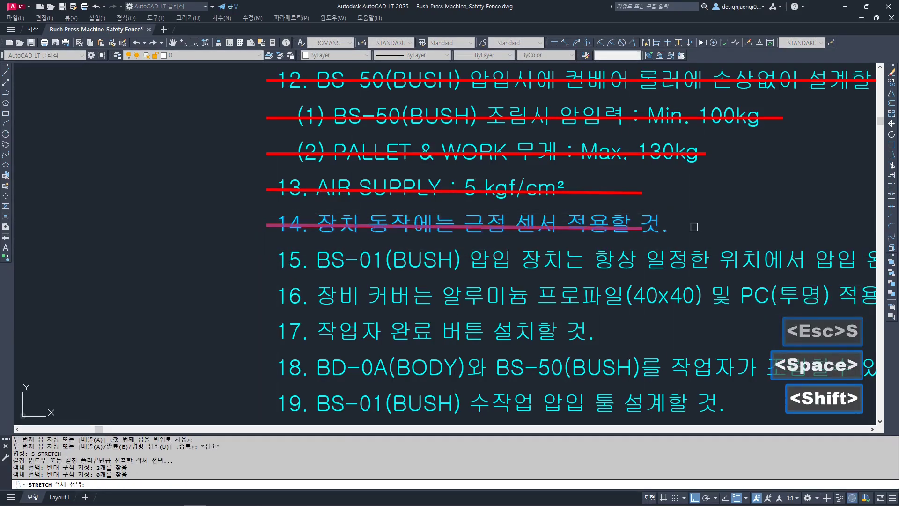
{"action": "key", "text": "space"}
{"action": "left_click", "coordinate": [688, 215]}
{"action": "left_click", "coordinate": [721, 215]}
{"action": "key", "text": "Escape"}
Step: Read requirement 15 on the constant press-in position and examine the press unit in the front and side views
{"action": "scroll", "coordinate": [463, 231], "scroll_direction": "down", "scroll_amount": 2}
{"action": "scroll", "coordinate": [299, 238], "scroll_direction": "down", "scroll_amount": 2}
{"action": "scroll", "coordinate": [464, 258], "scroll_direction": "up", "scroll_amount": 2}
{"action": "middle_click_drag", "start_coordinate": [464, 257], "coordinate": [444, 260]}
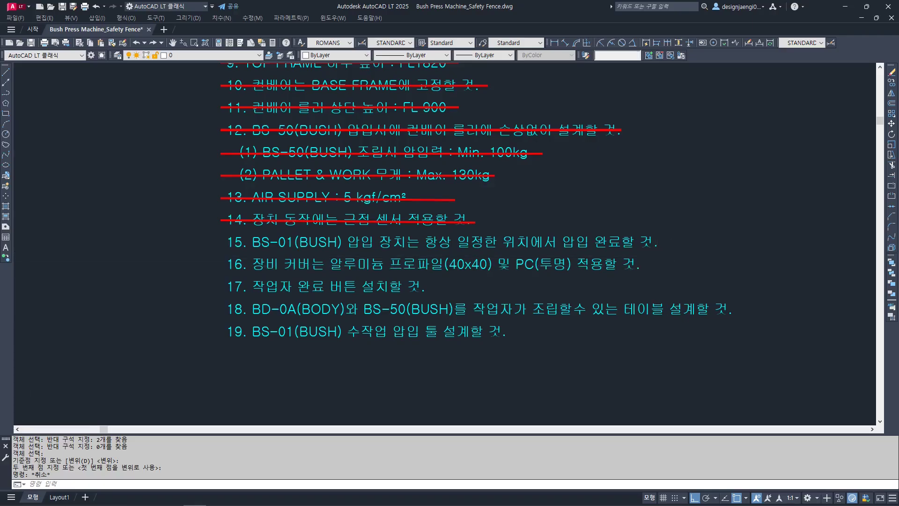
{"action": "scroll", "coordinate": [670, 265], "scroll_direction": "up", "scroll_amount": 2}
{"action": "scroll", "coordinate": [543, 239], "scroll_direction": "down", "scroll_amount": 10}
{"action": "scroll", "coordinate": [512, 261], "scroll_direction": "down", "scroll_amount": 4}
{"action": "middle_click_drag", "start_coordinate": [595, 311], "coordinate": [562, 247]}
{"action": "scroll", "coordinate": [565, 176], "scroll_direction": "up", "scroll_amount": 3}
{"action": "scroll", "coordinate": [523, 218], "scroll_direction": "up", "scroll_amount": 3}
{"action": "scroll", "coordinate": [523, 219], "scroll_direction": "up", "scroll_amount": 2}
{"action": "scroll", "coordinate": [529, 206], "scroll_direction": "down", "scroll_amount": 5}
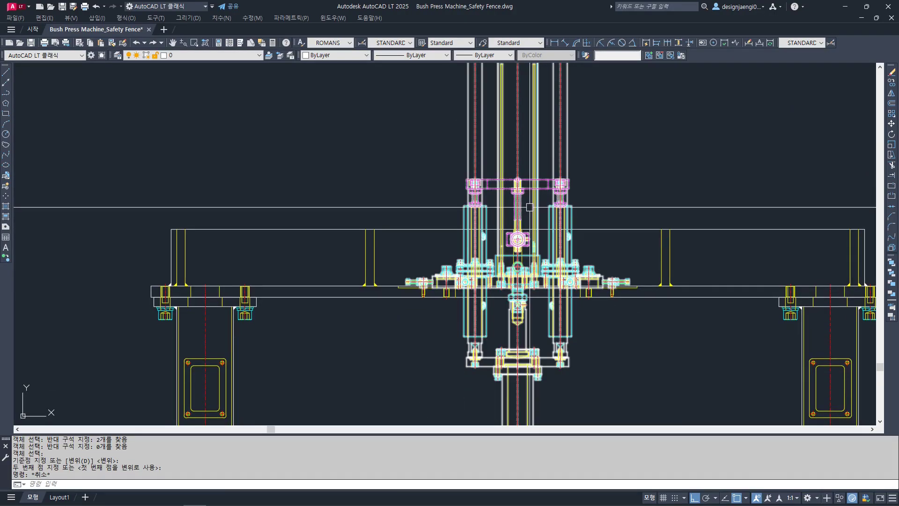
{"action": "middle_click_drag", "start_coordinate": [436, 243], "coordinate": [216, 236]}
{"action": "scroll", "coordinate": [622, 208], "scroll_direction": "up", "scroll_amount": 5}
{"action": "scroll", "coordinate": [621, 209], "scroll_direction": "up", "scroll_amount": 5}
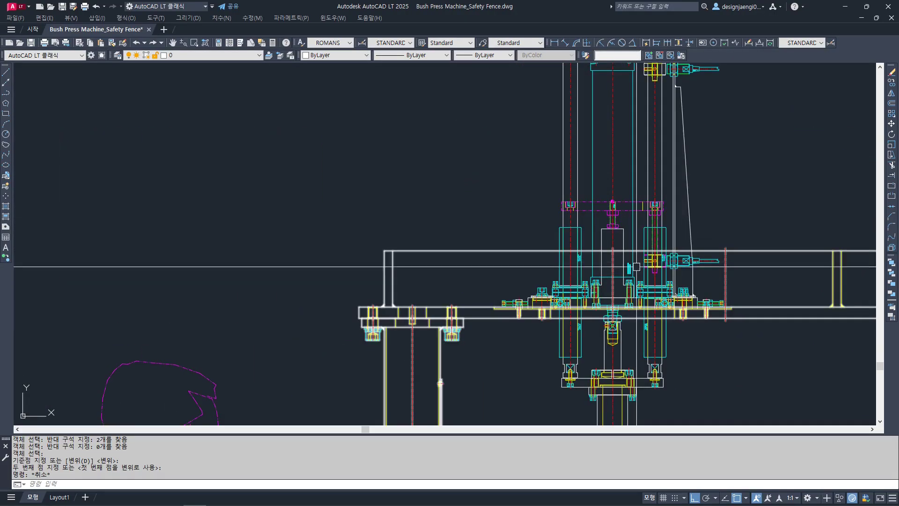
{"action": "scroll", "coordinate": [604, 234], "scroll_direction": "up", "scroll_amount": 4}
{"action": "scroll", "coordinate": [600, 242], "scroll_direction": "down", "scroll_amount": 5}
{"action": "scroll", "coordinate": [554, 226], "scroll_direction": "up", "scroll_amount": 1}
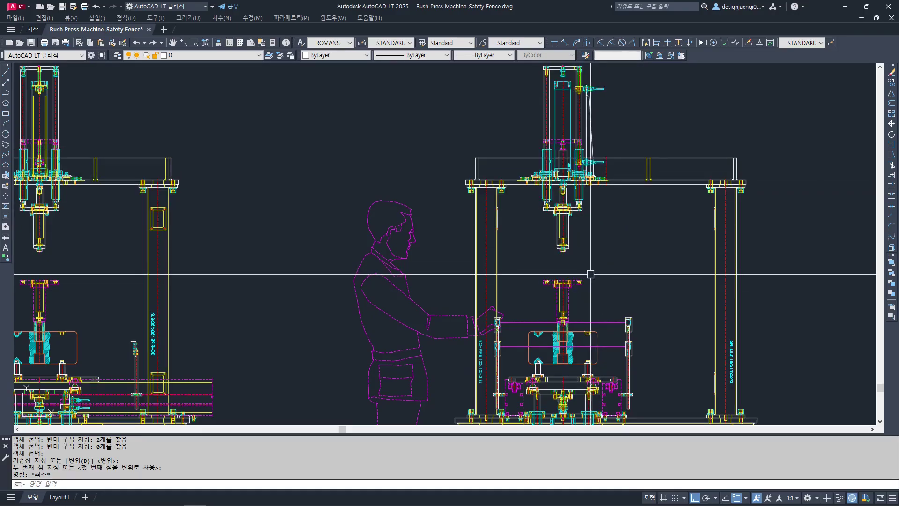
Step: Add a vertical dimension in the side view between the press plate's raised position and its lowered phantom position
{"action": "scroll", "coordinate": [589, 275], "scroll_direction": "up", "scroll_amount": 4}
{"action": "key", "text": "Escape"}
{"action": "type", "text": "AA"}
{"action": "key", "text": "space"}
{"action": "left_click", "coordinate": [560, 297]}
{"action": "middle_click_drag", "start_coordinate": [579, 150], "coordinate": [568, 308]}
{"action": "left_click", "coordinate": [549, 158]}
{"action": "scroll", "coordinate": [554, 164], "scroll_direction": "down", "scroll_amount": 7}
{"action": "left_click", "coordinate": [560, 189]}
{"action": "key", "text": "Escape"}
{"action": "scroll", "coordinate": [552, 189], "scroll_direction": "up", "scroll_amount": 5}
Step: Examine the stopper bolt on the guide shafts' upper plate in its raised and lowered positions in the side view
{"action": "middle_click_drag", "start_coordinate": [554, 182], "coordinate": [555, 228]}
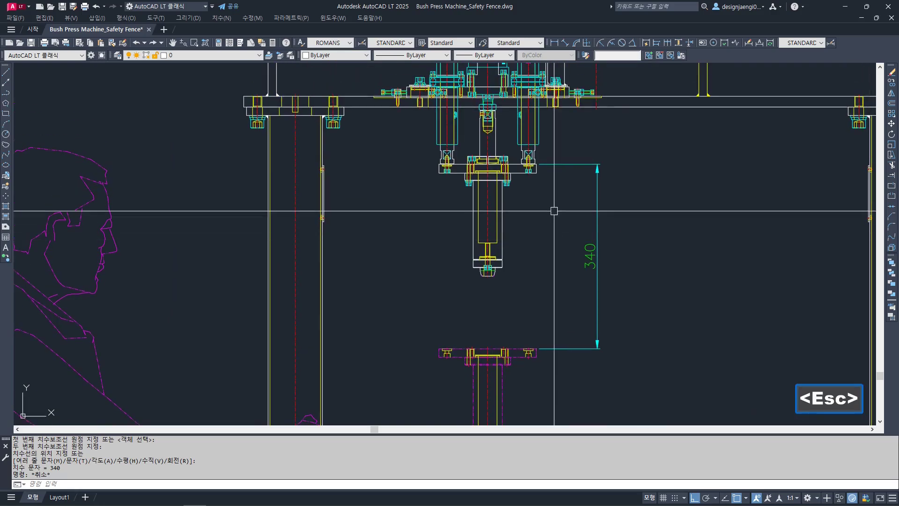
{"action": "scroll", "coordinate": [653, 310], "scroll_direction": "down", "scroll_amount": 2}
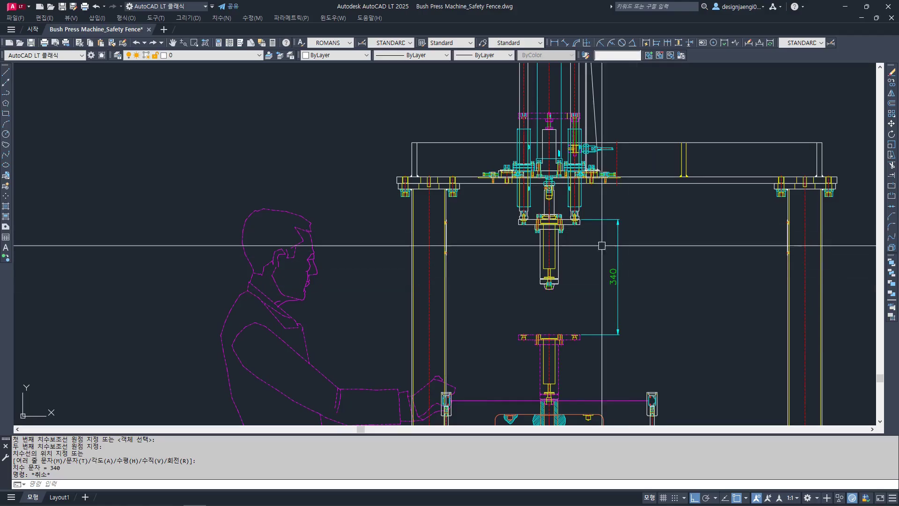
{"action": "middle_click_drag", "start_coordinate": [552, 156], "coordinate": [567, 268]}
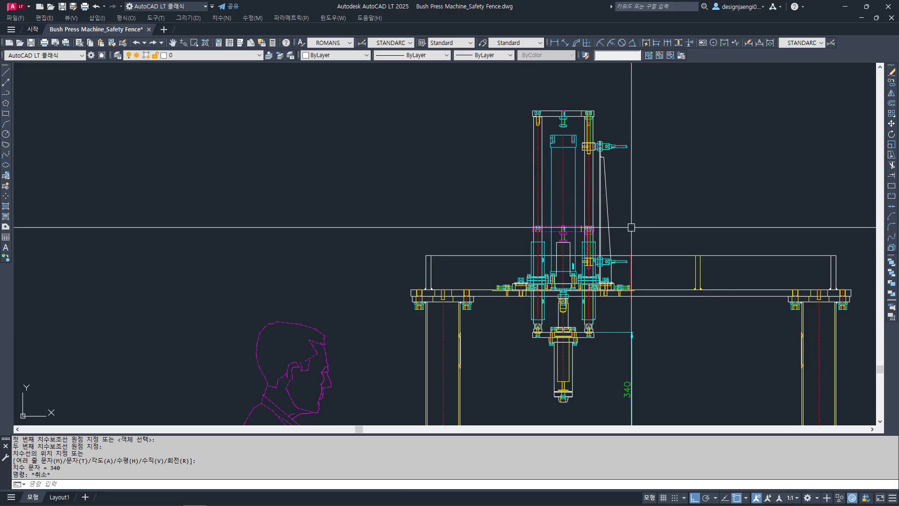
{"action": "scroll", "coordinate": [596, 197], "scroll_direction": "up", "scroll_amount": 6}
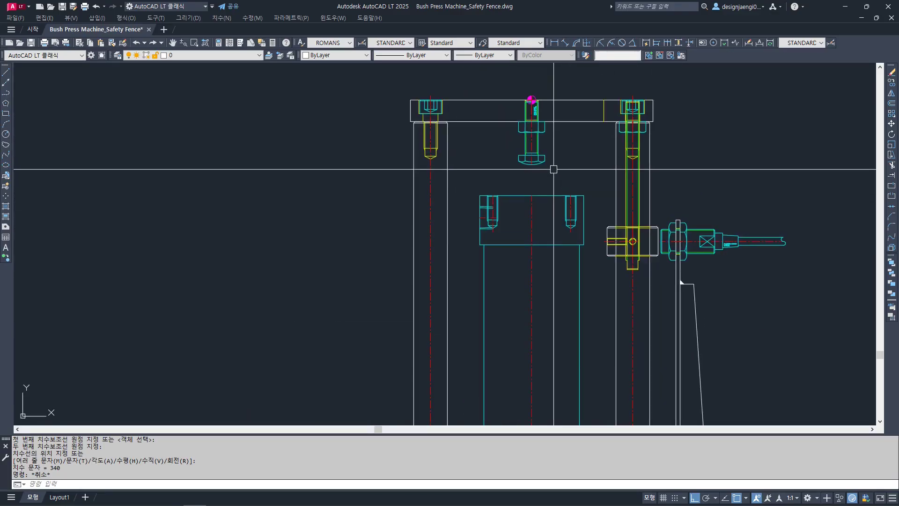
{"action": "scroll", "coordinate": [554, 184], "scroll_direction": "down", "scroll_amount": 4}
{"action": "scroll", "coordinate": [552, 216], "scroll_direction": "up", "scroll_amount": 4}
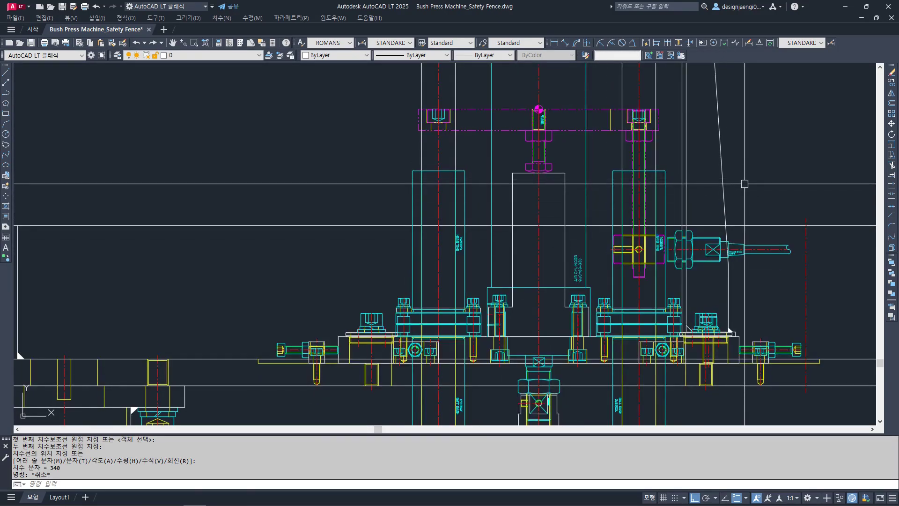
{"action": "scroll", "coordinate": [542, 180], "scroll_direction": "up", "scroll_amount": 1}
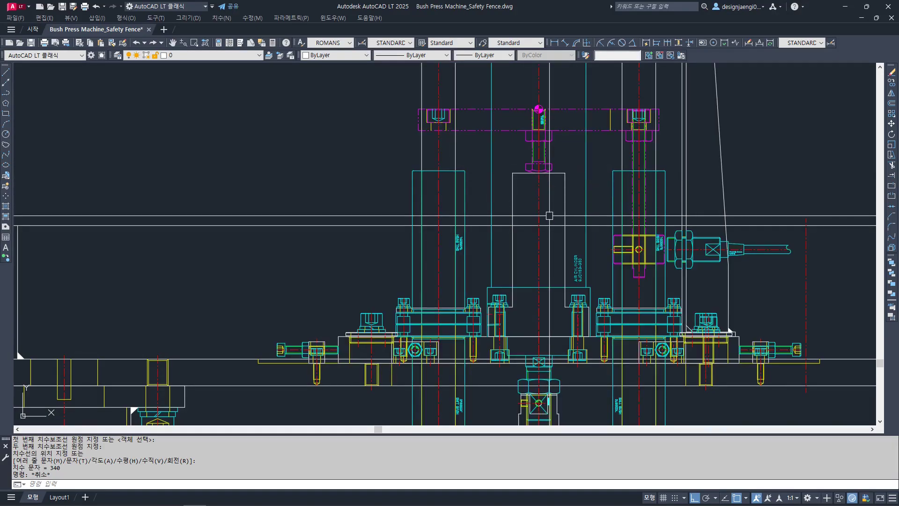
Step: Return from the side view to the design requirements sheet and locate requirements 14 and 15
{"action": "scroll", "coordinate": [550, 216], "scroll_direction": "down", "scroll_amount": 8}
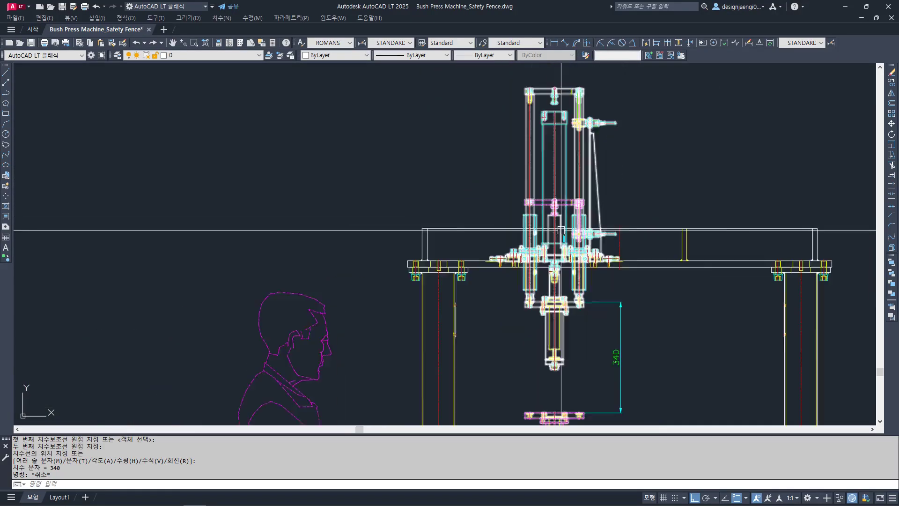
{"action": "scroll", "coordinate": [484, 165], "scroll_direction": "up", "scroll_amount": 3}
{"action": "scroll", "coordinate": [483, 164], "scroll_direction": "up", "scroll_amount": 6}
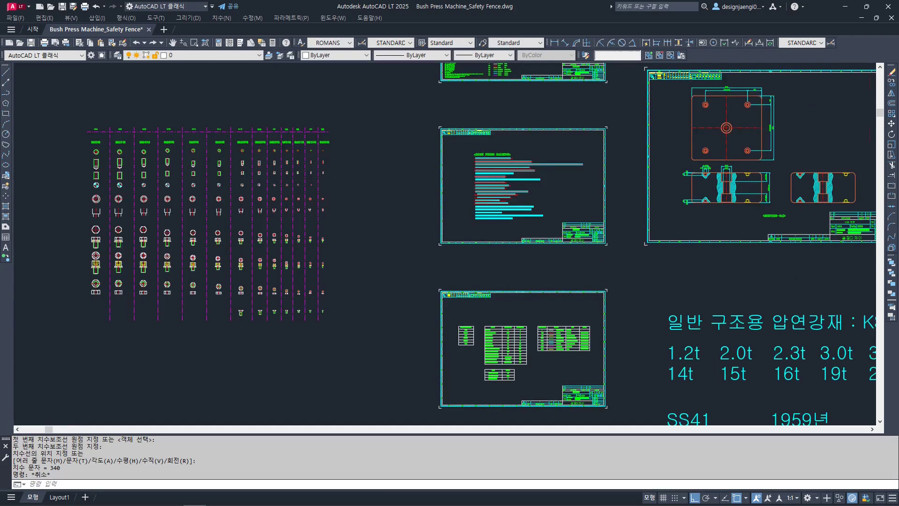
{"action": "key", "text": "Escape"}
{"action": "type", "text": "CC"}
{"action": "key", "text": "space"}
{"action": "left_click", "coordinate": [577, 259]}
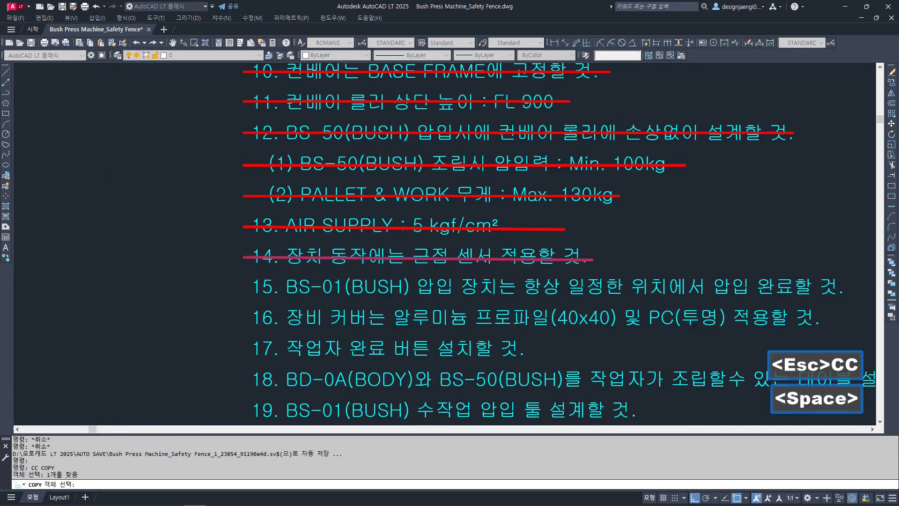
{"action": "key", "text": "space"}
{"action": "scroll", "coordinate": [586, 238], "scroll_direction": "down", "scroll_amount": 4}
{"action": "left_click", "coordinate": [323, 287]}
{"action": "key", "text": "Escape"}
{"action": "key", "text": "Escape"}
Step: Copy the strike-through line of requirement 14 down onto requirement 15
{"action": "scroll", "coordinate": [454, 248], "scroll_direction": "up", "scroll_amount": 3}
{"action": "key", "text": "space"}
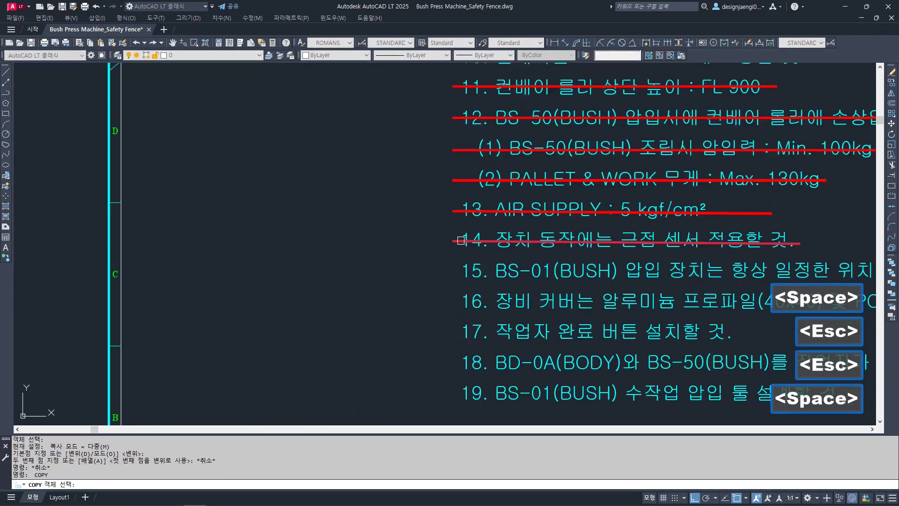
{"action": "left_click", "coordinate": [459, 241]}
{"action": "key", "text": "space"}
{"action": "left_click", "coordinate": [423, 265]}
{"action": "left_click", "coordinate": [428, 294]}
{"action": "key", "text": "Escape"}
{"action": "key", "text": "Escape"}
Step: Stretch the strike-through line on requirement 15 so it covers the full length of the text
{"action": "middle_click_drag", "start_coordinate": [742, 263], "coordinate": [488, 249]}
{"action": "type", "text": "s"}
{"action": "scroll", "coordinate": [488, 248], "scroll_direction": "up", "scroll_amount": 4}
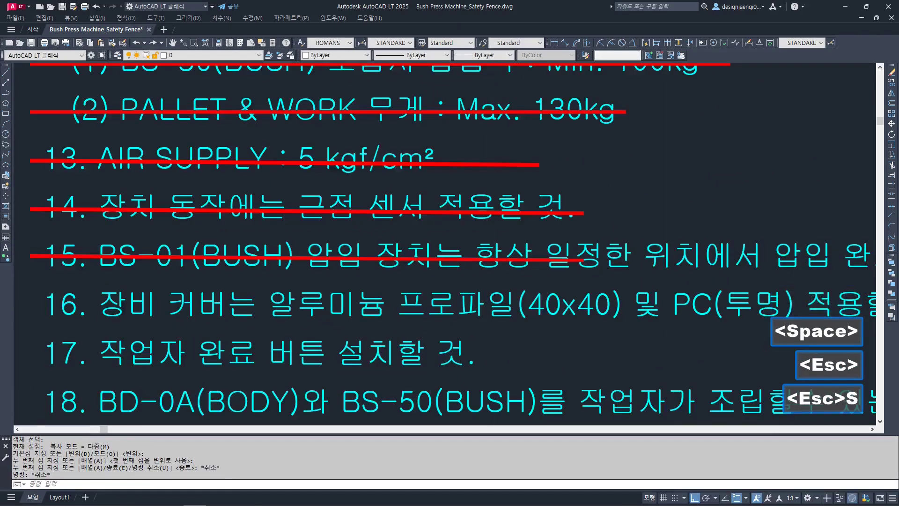
{"action": "left_click", "coordinate": [638, 224]}
{"action": "left_click", "coordinate": [617, 286]}
{"action": "scroll", "coordinate": [618, 287], "scroll_direction": "down", "scroll_amount": 4}
{"action": "middle_click_drag", "start_coordinate": [648, 267], "coordinate": [462, 257]}
{"action": "scroll", "coordinate": [494, 247], "scroll_direction": "down", "scroll_amount": 2}
{"action": "key", "text": "space"}
{"action": "left_click", "coordinate": [512, 229]}
{"action": "key", "text": "Escape"}
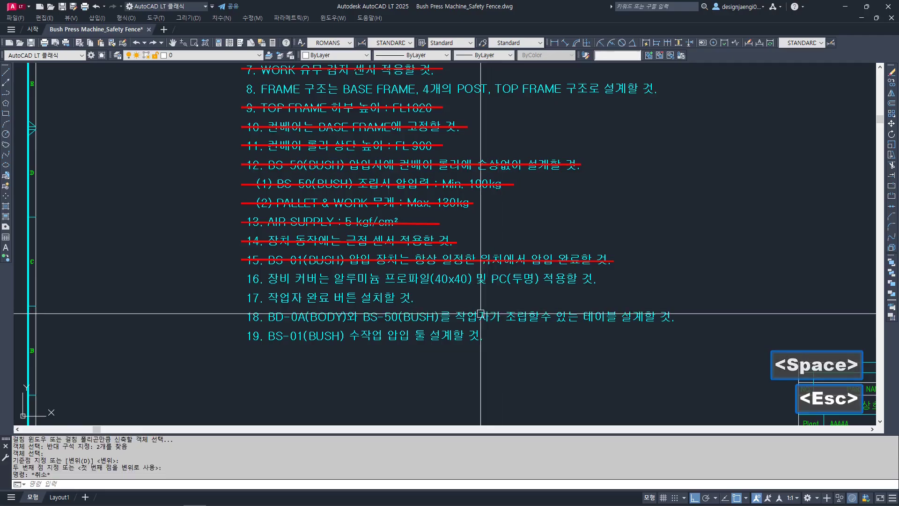
Step: Review the requirements not yet struck through, from item 16 back to pallet sensor item 6, and compare them with the machine views
{"action": "middle_click_drag", "start_coordinate": [459, 231], "coordinate": [501, 294]}
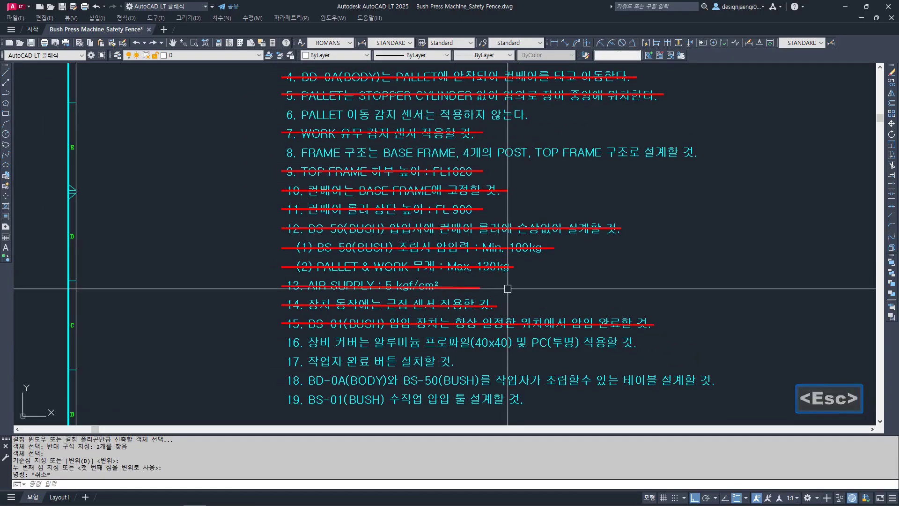
{"action": "scroll", "coordinate": [287, 329], "scroll_direction": "up", "scroll_amount": 2}
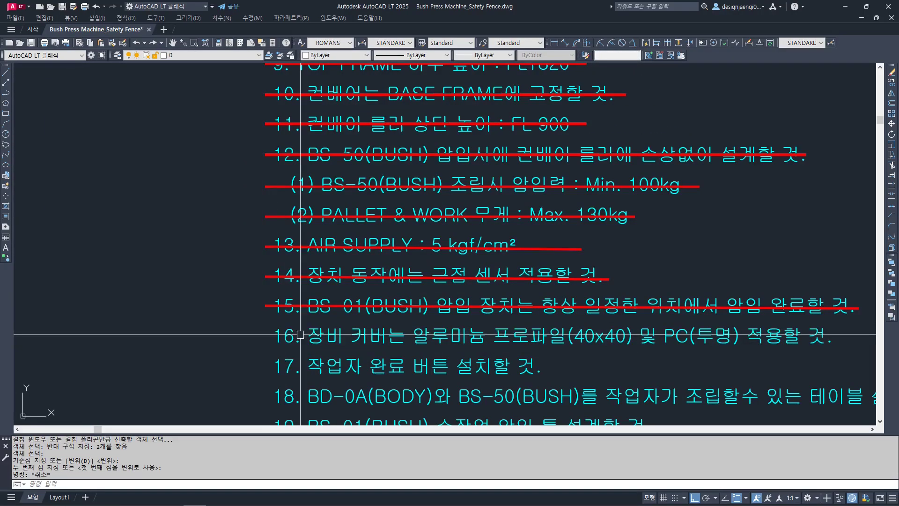
{"action": "scroll", "coordinate": [262, 232], "scroll_direction": "down", "scroll_amount": 2}
{"action": "scroll", "coordinate": [262, 232], "scroll_direction": "up", "scroll_amount": 2}
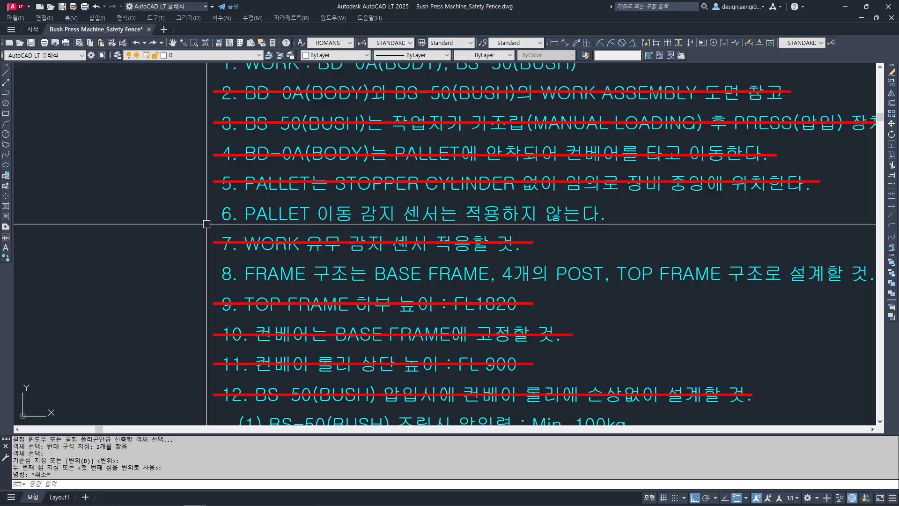
{"action": "scroll", "coordinate": [207, 223], "scroll_direction": "down", "scroll_amount": 10}
{"action": "middle_click_drag", "start_coordinate": [425, 194], "coordinate": [485, 202]}
{"action": "scroll", "coordinate": [518, 181], "scroll_direction": "up", "scroll_amount": 8}
Step: Copy the machine's complete front view horizontally into the empty area left of the original
{"action": "key", "text": "Escape"}
{"action": "type", "text": "cc"}
{"action": "key", "text": "space"}
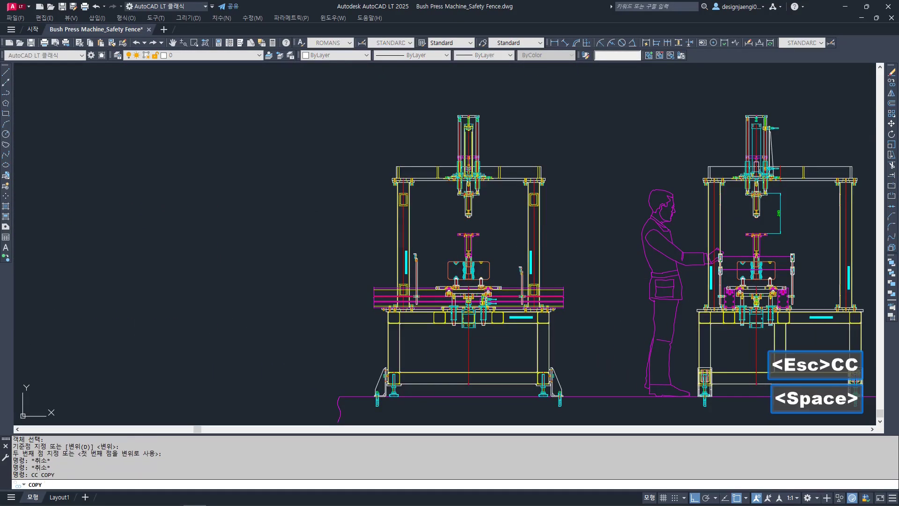
{"action": "left_click", "coordinate": [281, 63]}
{"action": "scroll", "coordinate": [571, 345], "scroll_direction": "down", "scroll_amount": 3}
{"action": "left_click", "coordinate": [571, 353]}
{"action": "key", "text": "space"}
{"action": "left_click", "coordinate": [500, 328]}
{"action": "middle_click_drag", "start_coordinate": [426, 303], "coordinate": [676, 307]}
{"action": "left_click", "coordinate": [468, 310]}
{"action": "key", "text": "Escape"}
Step: Erase the floor line from the copied front view
{"action": "type", "text": "e"}
{"action": "key", "text": "space"}
{"action": "left_click", "coordinate": [369, 341]}
{"action": "key", "text": "space"}
{"action": "key", "text": "Escape"}
{"action": "scroll", "coordinate": [445, 276], "scroll_direction": "up", "scroll_amount": 2}
{"action": "type", "text": "cc"}
{"action": "key", "text": "space"}
{"action": "scroll", "coordinate": [450, 304], "scroll_direction": "up", "scroll_amount": 4}
{"action": "left_click", "coordinate": [382, 197]}
{"action": "scroll", "coordinate": [527, 304], "scroll_direction": "up", "scroll_amount": 2}
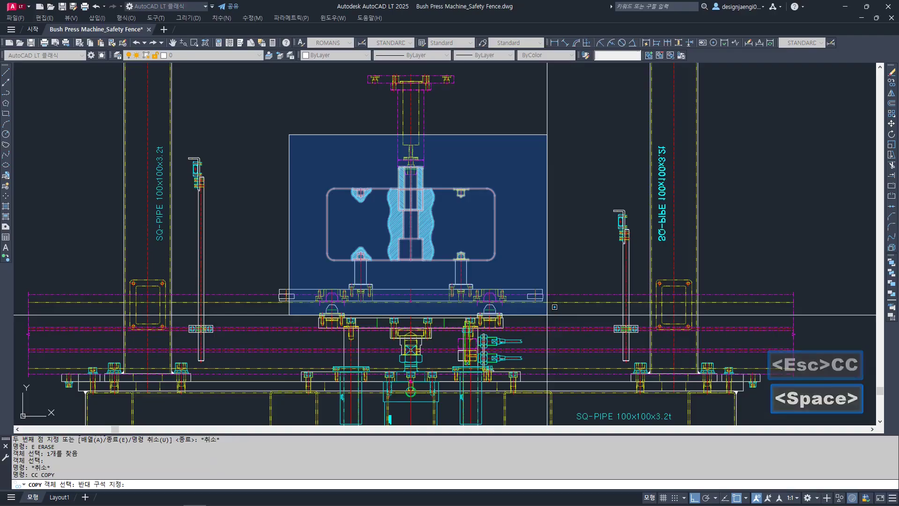
{"action": "left_click", "coordinate": [534, 307]}
{"action": "key", "text": "Escape"}
Step: Copy the pallet with its body and bush at the press station by 700 to the right along the conveyor
{"action": "scroll", "coordinate": [459, 261], "scroll_direction": "down", "scroll_amount": 4}
{"action": "type", "text": "cc"}
{"action": "key", "text": "space"}
{"action": "left_click", "coordinate": [477, 223]}
{"action": "left_click", "coordinate": [401, 280]}
{"action": "key", "text": "space"}
{"action": "left_click", "coordinate": [470, 260]}
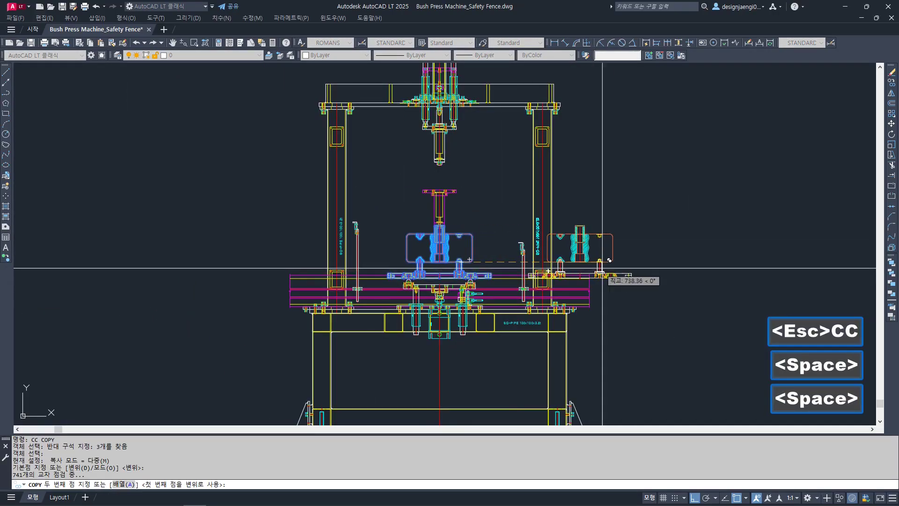
{"action": "key", "text": "Return"}
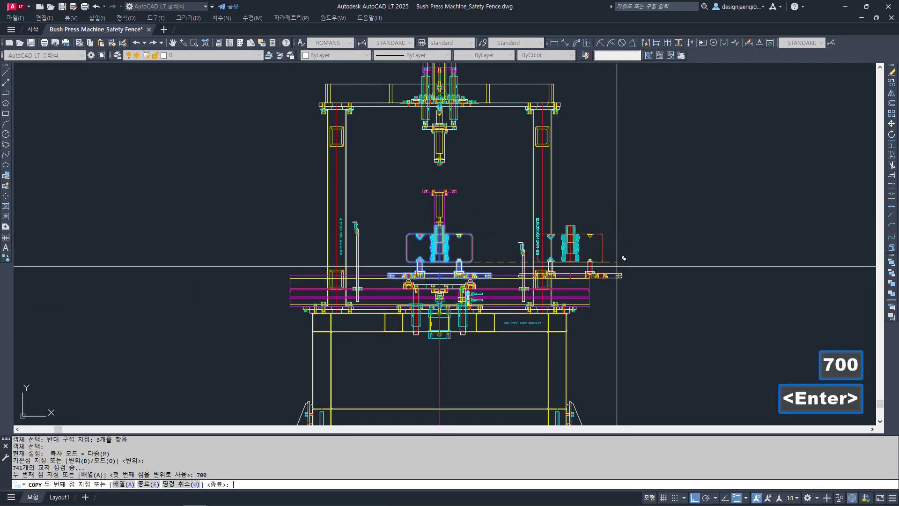
{"action": "key", "text": "Escape"}
Step: Copy the first pallet copy, including its body and bush, by another 700 to the right
{"action": "type", "text": "cc"}
{"action": "key", "text": "space"}
{"action": "scroll", "coordinate": [611, 243], "scroll_direction": "up", "scroll_amount": 3}
{"action": "left_click", "coordinate": [611, 177]}
{"action": "left_click", "coordinate": [518, 290]}
{"action": "key", "text": "space"}
{"action": "left_click", "coordinate": [673, 182]}
{"action": "type", "text": "700"}
{"action": "key", "text": "Return"}
{"action": "scroll", "coordinate": [661, 188], "scroll_direction": "down", "scroll_amount": 5}
{"action": "middle_click_drag", "start_coordinate": [661, 188], "coordinate": [467, 201]}
{"action": "key", "text": "Escape"}
{"action": "key", "text": "Escape"}
Step: Copy the second pallet copy with its body and bush by 700 to the right as a third copy
{"action": "key", "text": "space"}
{"action": "left_click", "coordinate": [586, 192]}
{"action": "left_click", "coordinate": [475, 299]}
{"action": "key", "text": "space"}
{"action": "left_click", "coordinate": [567, 297]}
{"action": "type", "text": "7"}
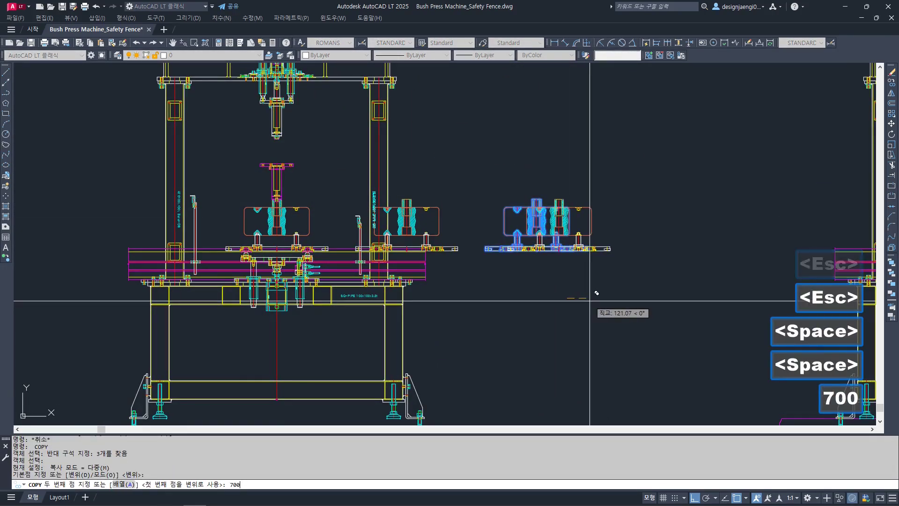
{"action": "type", "text": "00"}
{"action": "key", "text": "Return"}
{"action": "key", "text": "Escape"}
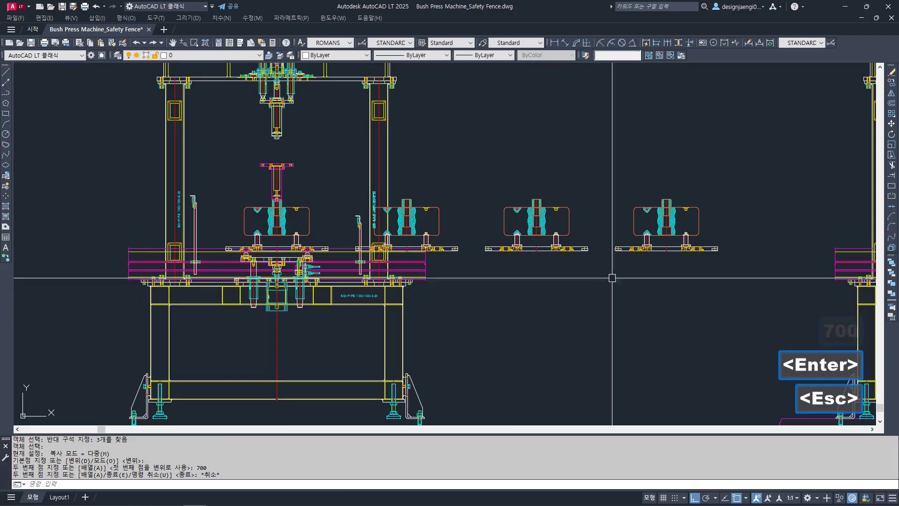
{"action": "key", "text": "Escape"}
{"action": "key", "text": "c"}
{"action": "key", "text": "space"}
{"action": "left_click", "coordinate": [706, 187]}
{"action": "left_click", "coordinate": [621, 188]}
{"action": "key", "text": "space"}
{"action": "key", "text": "Escape"}
{"action": "key", "text": "Escape"}
{"action": "key", "text": "e"}
{"action": "key", "text": "space"}
{"action": "left_click", "coordinate": [759, 113]}
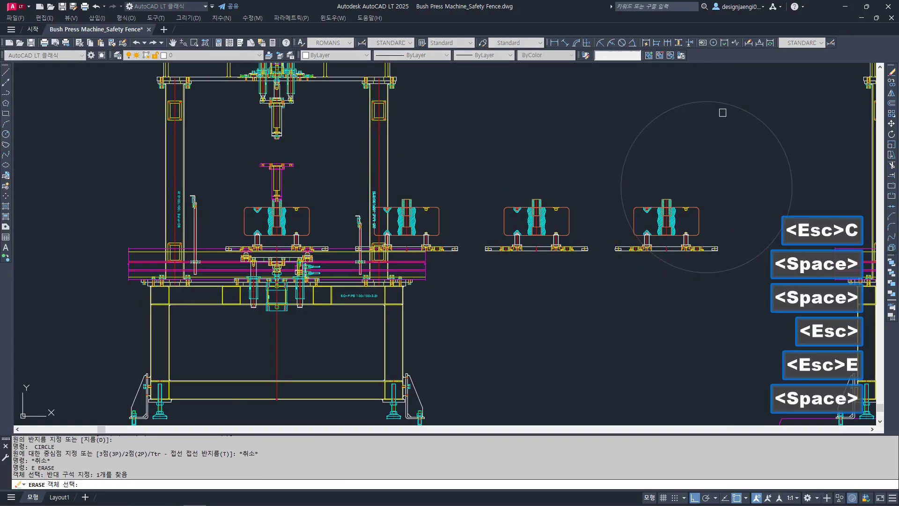
{"action": "left_click", "coordinate": [723, 160]}
{"action": "key", "text": "space"}
Step: Copy the rightmost pallet with its body and bush by 700 to the right as a fourth copy
{"action": "key", "text": "Escape"}
{"action": "key", "text": "c"}
{"action": "key", "text": "c"}
{"action": "key", "text": "space"}
{"action": "left_click", "coordinate": [706, 185]}
{"action": "left_click", "coordinate": [657, 236]}
{"action": "key", "text": "space"}
{"action": "left_click", "coordinate": [628, 291]}
{"action": "type", "text": "7"}
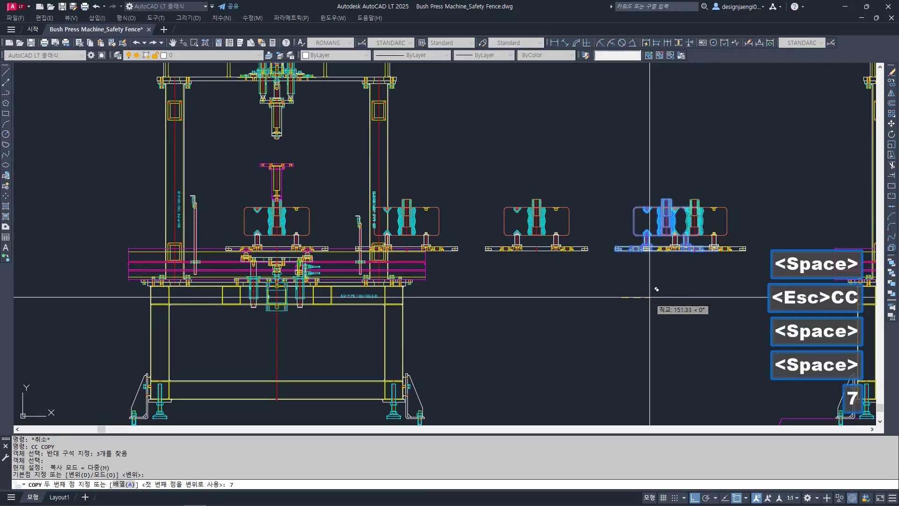
{"action": "type", "text": "00"}
{"action": "key", "text": "Return"}
{"action": "key", "text": "Escape"}
{"action": "key", "text": "Escape"}
{"action": "middle_click_drag", "start_coordinate": [658, 290], "coordinate": [621, 312]}
{"action": "scroll", "coordinate": [573, 281], "scroll_direction": "down", "scroll_amount": 2}
{"action": "key", "text": "u"}
{"action": "key", "text": "space"}
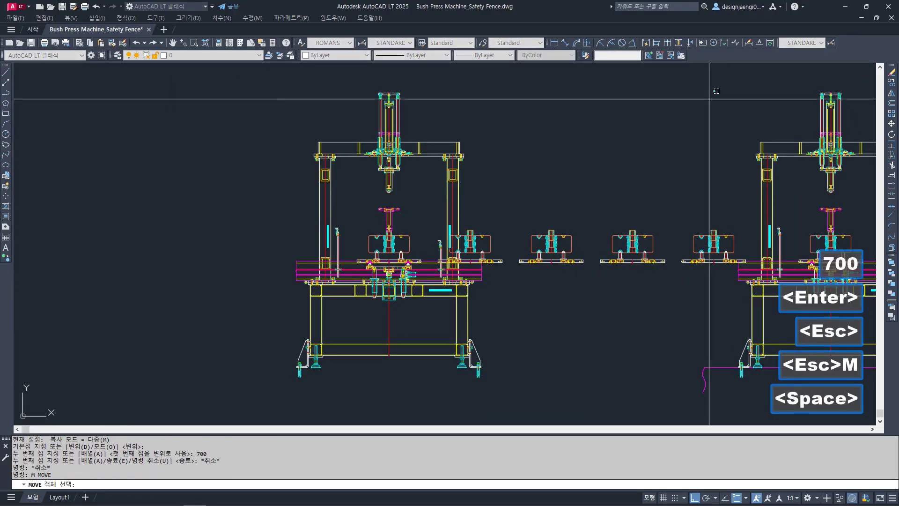
{"action": "key", "text": "space"}
{"action": "key", "text": "Escape"}
Step: Move the copied front view together with its row of pallets farther left, away from the original front view
{"action": "key", "text": "m"}
{"action": "key", "text": "space"}
{"action": "left_click", "coordinate": [609, 117]}
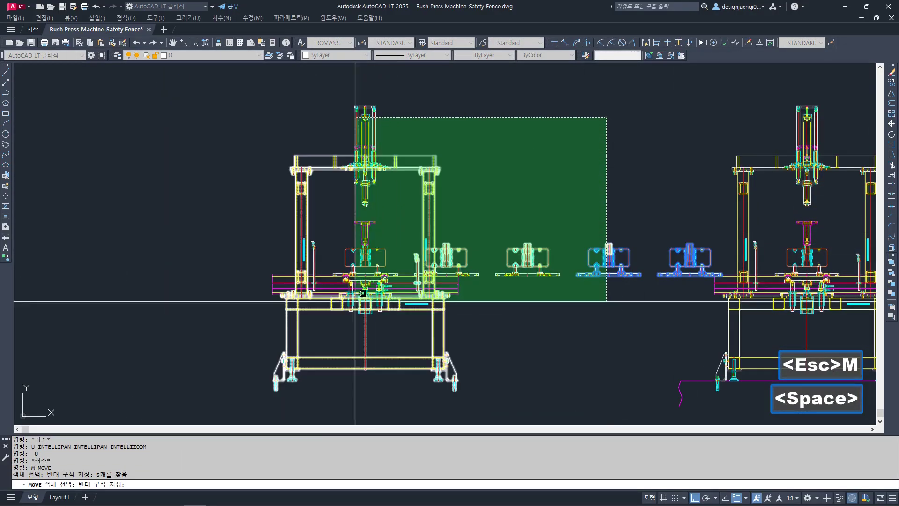
{"action": "left_click", "coordinate": [248, 399]}
{"action": "key", "text": "space"}
{"action": "left_click", "coordinate": [231, 372]}
{"action": "left_click", "coordinate": [191, 321]}
{"action": "key", "text": "Escape"}
Step: Examine the bush seated in the body under the press head, with the press unit's raised and lowered positions, in the copied front view
{"action": "scroll", "coordinate": [294, 290], "scroll_direction": "up", "scroll_amount": 2}
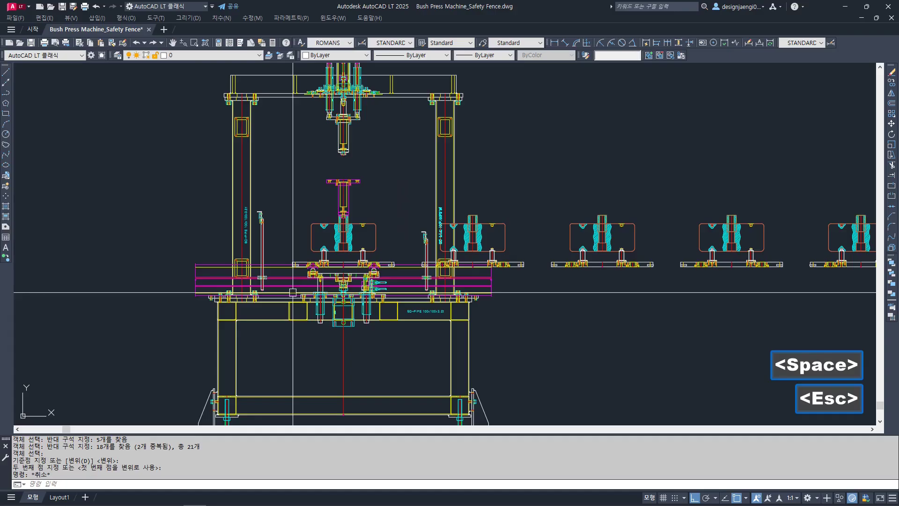
{"action": "scroll", "coordinate": [332, 221], "scroll_direction": "up", "scroll_amount": 3}
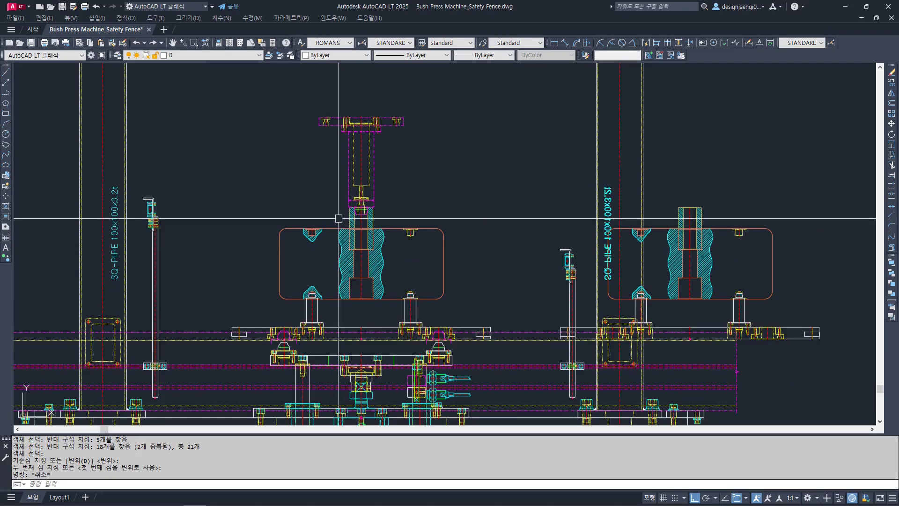
{"action": "key", "text": "Escape"}
{"action": "key", "text": "Escape"}
{"action": "key", "text": "Escape"}
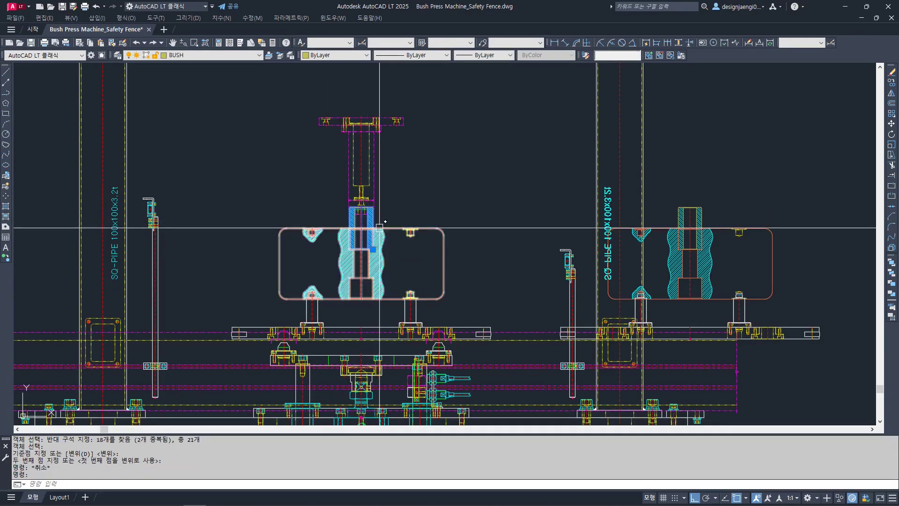
{"action": "scroll", "coordinate": [370, 223], "scroll_direction": "down", "scroll_amount": 2}
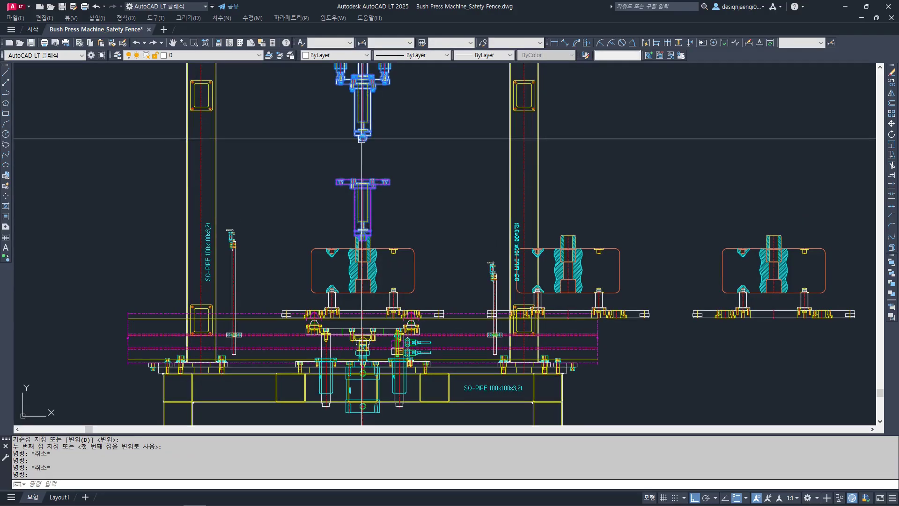
{"action": "scroll", "coordinate": [379, 256], "scroll_direction": "up", "scroll_amount": 3}
{"action": "key", "text": "Escape"}
{"action": "left_click", "coordinate": [381, 251]}
{"action": "scroll", "coordinate": [381, 252], "scroll_direction": "down", "scroll_amount": 4}
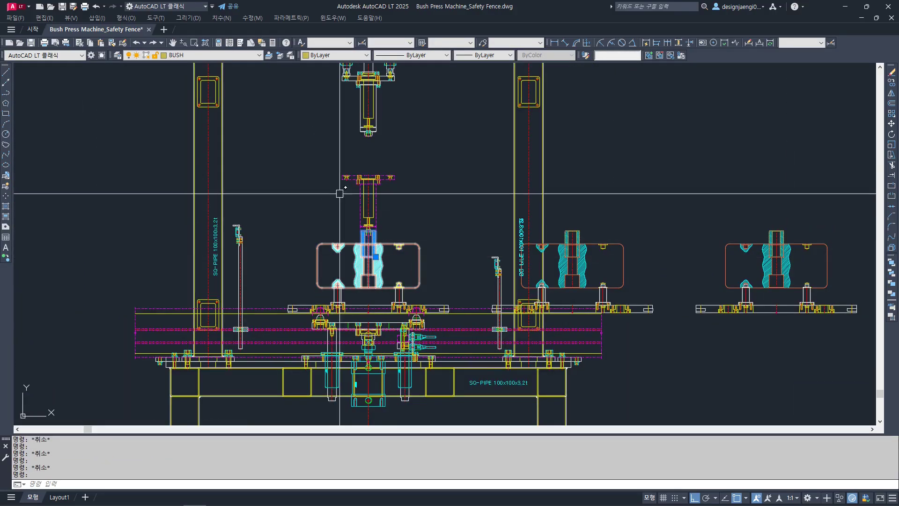
{"action": "key", "text": "Escape"}
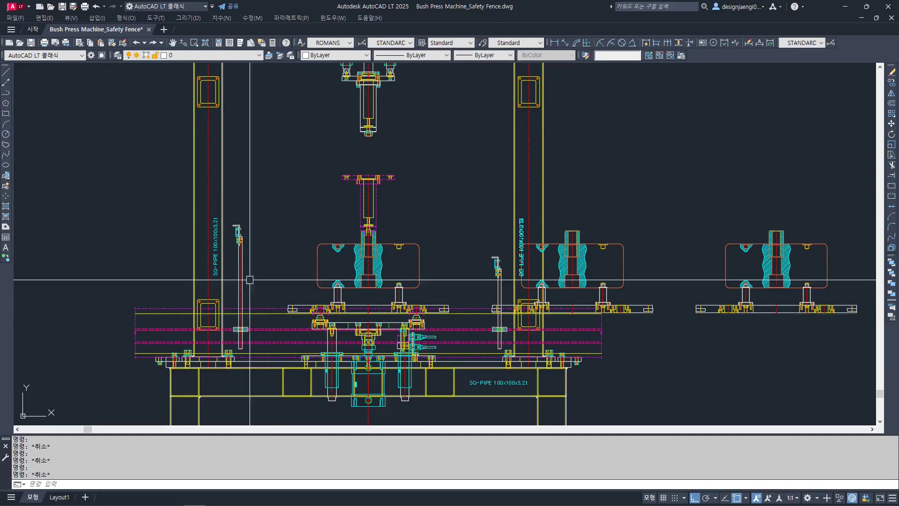
{"action": "key", "text": "Escape"}
{"action": "key", "text": "m"}
{"action": "key", "text": "space"}
{"action": "left_click", "coordinate": [261, 206]}
{"action": "left_click", "coordinate": [442, 345]}
{"action": "key", "text": "space"}
{"action": "left_click", "coordinate": [469, 154]}
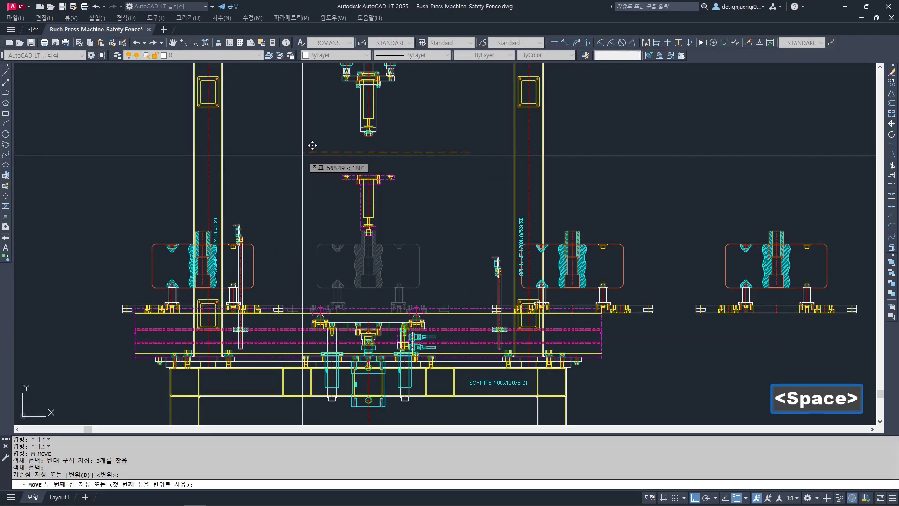
{"action": "key", "text": "Escape"}
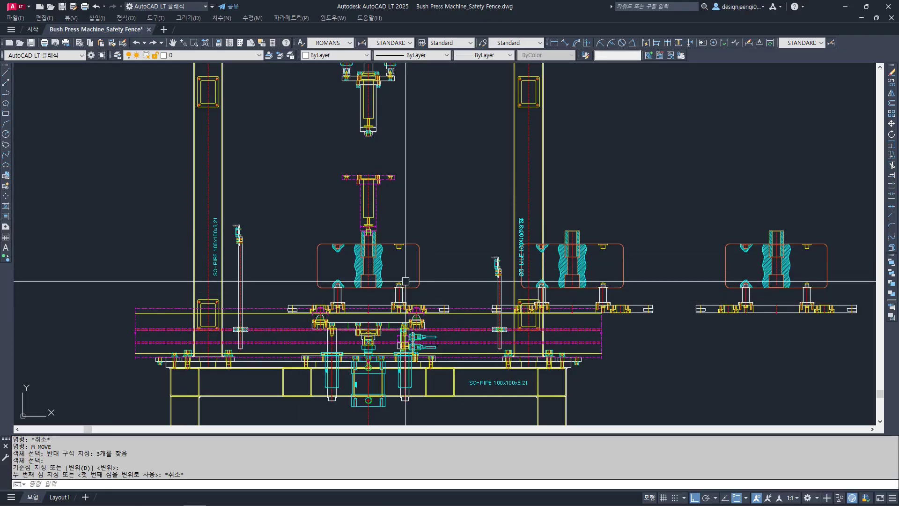
{"action": "key", "text": "Escape"}
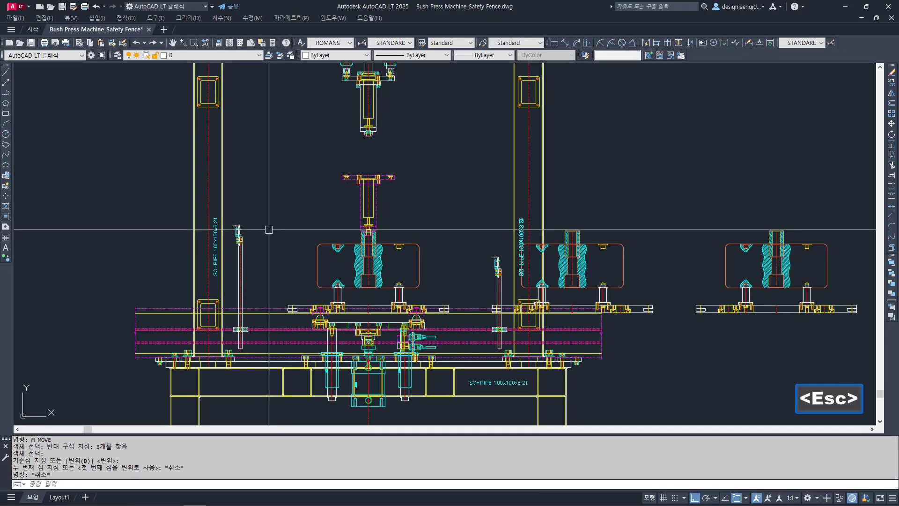
Step: Move the pallet with its body and bush under the press head horizontally out to the conveyor's left end in the copied front view
{"action": "type", "text": "M"}
{"action": "key", "text": "space"}
{"action": "left_click", "coordinate": [265, 213]}
{"action": "left_click", "coordinate": [454, 327]}
{"action": "key", "text": "space"}
{"action": "left_click", "coordinate": [368, 309]}
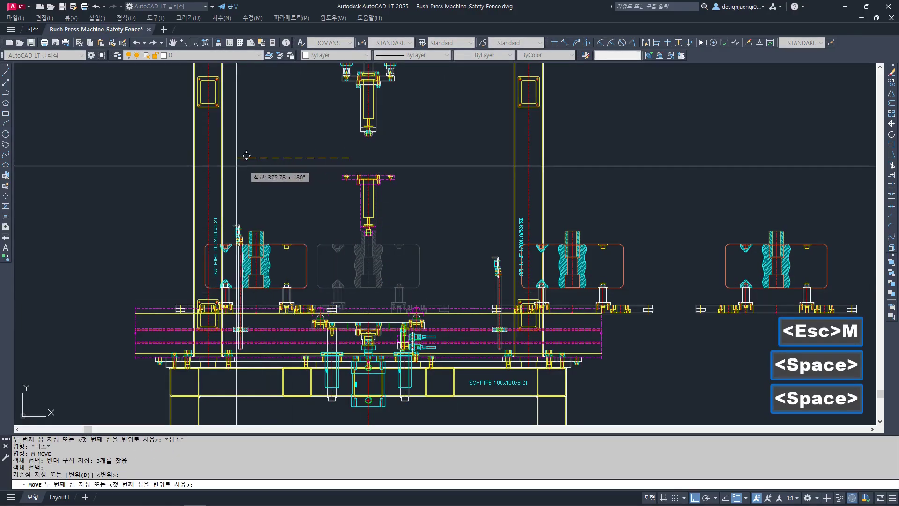
{"action": "left_click", "coordinate": [165, 309]}
{"action": "key", "text": "Escape"}
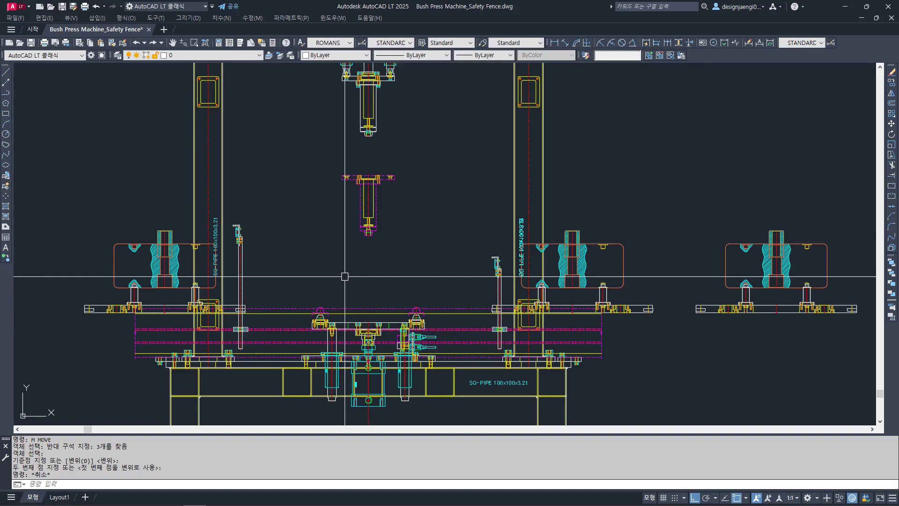
{"action": "scroll", "coordinate": [342, 334], "scroll_direction": "up", "scroll_amount": 2}
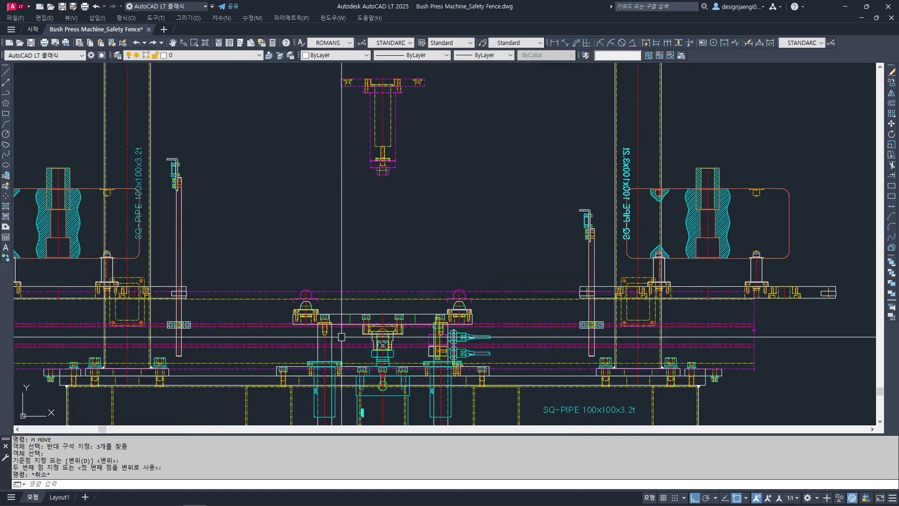
{"action": "middle_click_drag", "start_coordinate": [341, 335], "coordinate": [476, 327]}
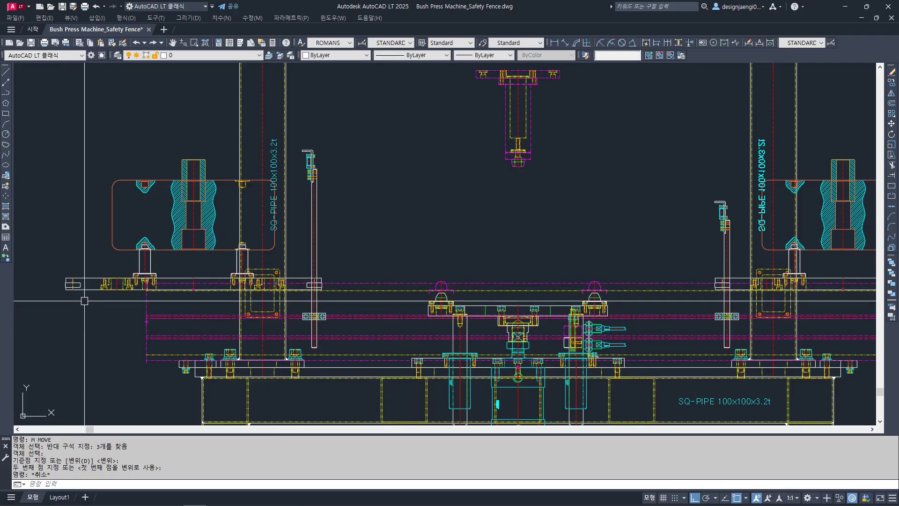
{"action": "scroll", "coordinate": [83, 301], "scroll_direction": "down", "scroll_amount": 2}
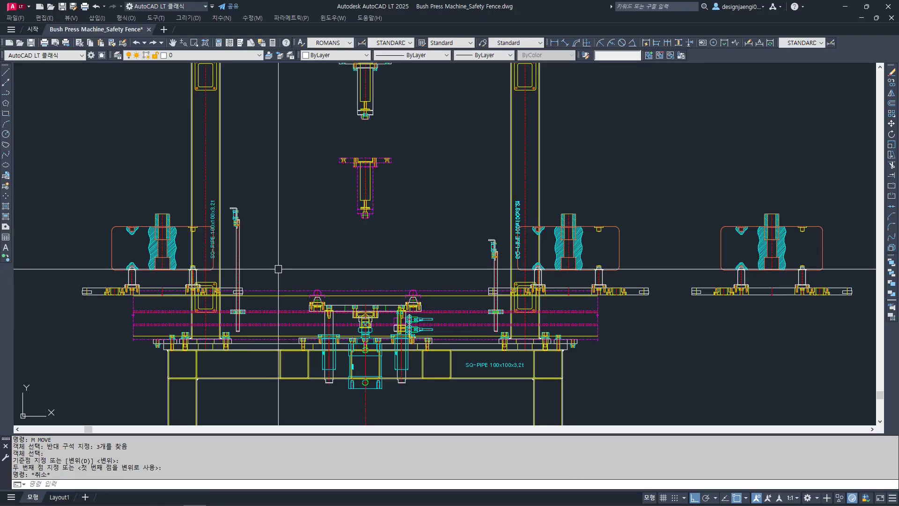
{"action": "key", "text": "Escape"}
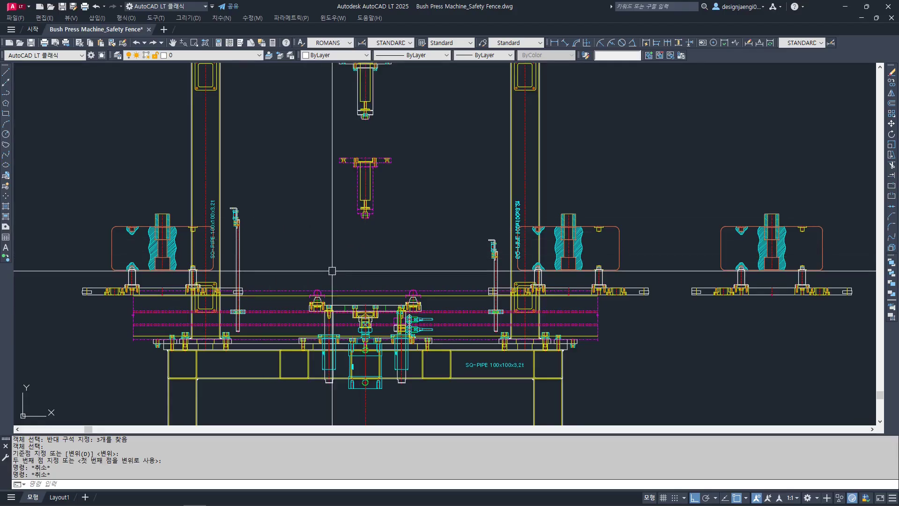
Step: Copy the red strikethrough line of requirement 7 up onto requirement 6 about the pallet movement sensor
{"action": "scroll", "coordinate": [328, 264], "scroll_direction": "down", "scroll_amount": 10}
{"action": "scroll", "coordinate": [338, 270], "scroll_direction": "up", "scroll_amount": 4}
{"action": "scroll", "coordinate": [339, 250], "scroll_direction": "up", "scroll_amount": 10}
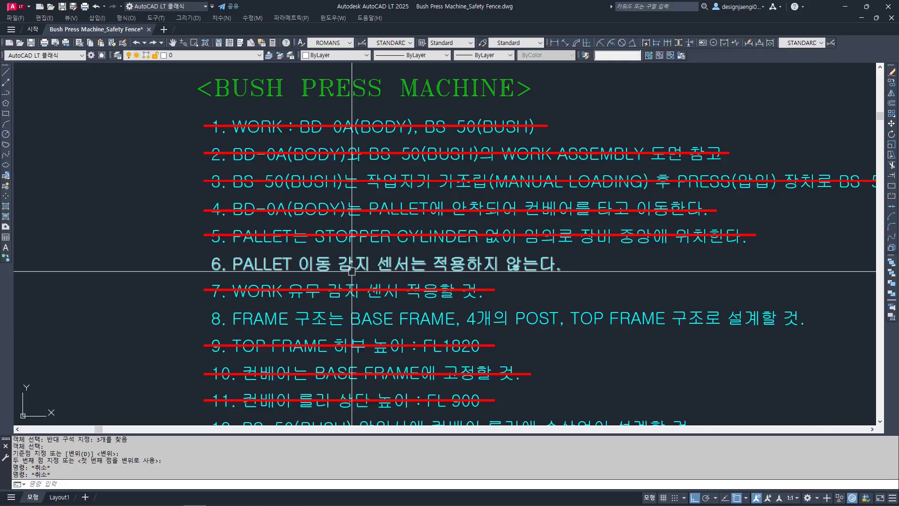
{"action": "key", "text": "Escape"}
{"action": "type", "text": "cc"}
{"action": "key", "text": "space"}
{"action": "left_click", "coordinate": [211, 289]}
{"action": "key", "text": "space"}
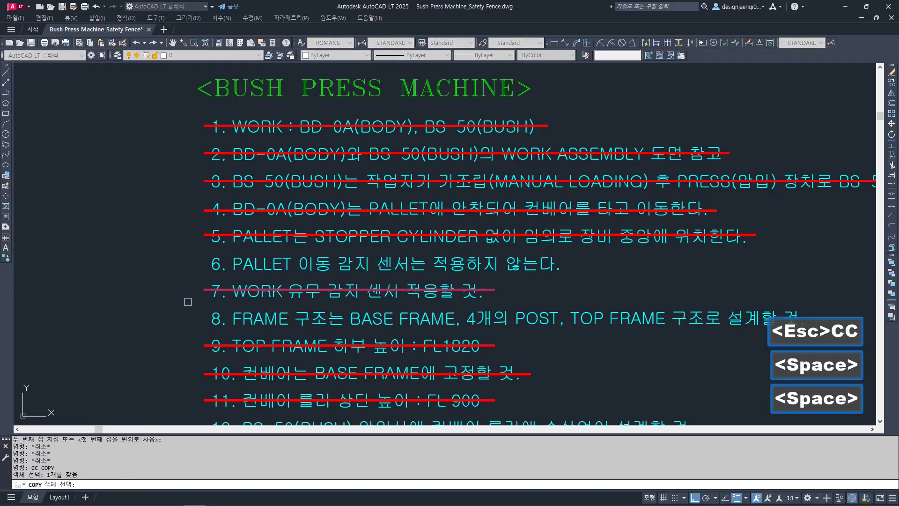
{"action": "left_click", "coordinate": [165, 310]}
{"action": "left_click", "coordinate": [166, 285]}
{"action": "key", "text": "Escape"}
Step: Stretch the right end of requirement 6's strikethrough line past the end of its text, leaving the text itself out of the selection
{"action": "type", "text": "s"}
{"action": "key", "text": "space"}
{"action": "scroll", "coordinate": [518, 264], "scroll_direction": "up", "scroll_amount": 2}
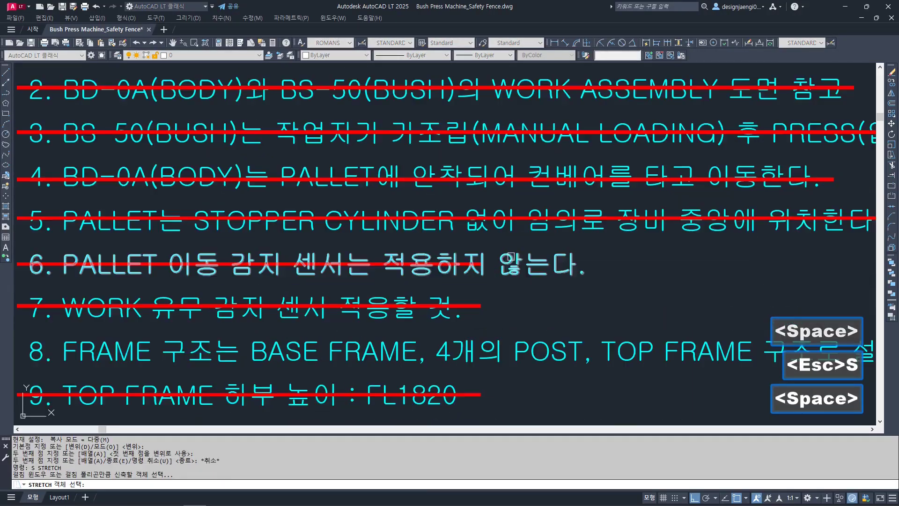
{"action": "left_click", "coordinate": [499, 244]}
{"action": "left_click", "coordinate": [457, 287]}
{"action": "left_click", "coordinate": [551, 245], "text": "shift"}
{"action": "left_click", "coordinate": [525, 281], "text": "shift"}
{"action": "key", "text": "space"}
{"action": "left_click", "coordinate": [555, 296]}
{"action": "left_click", "coordinate": [667, 301]}
{"action": "key", "text": "Escape"}
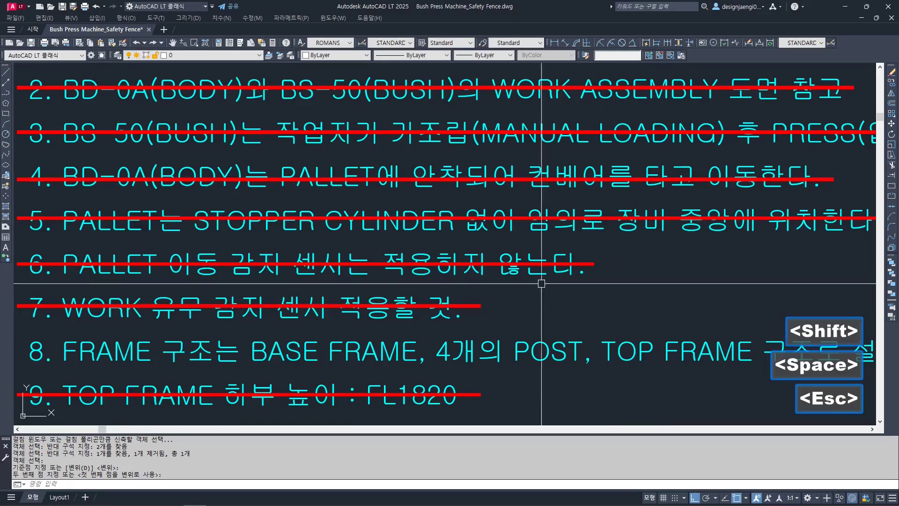
Step: Read through the requirement list, checking item 8 on the frame structure and items 16 to 19 that are not struck through
{"action": "middle_click_drag", "start_coordinate": [379, 288], "coordinate": [442, 233]}
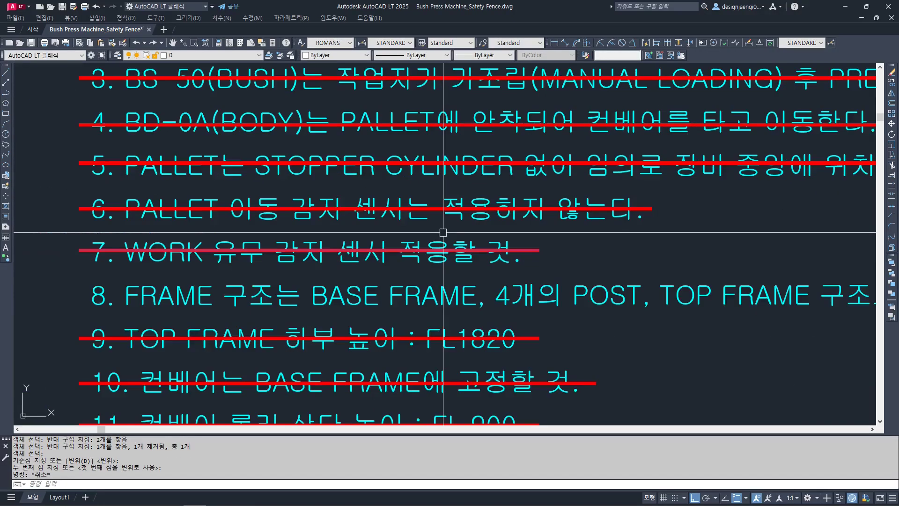
{"action": "scroll", "coordinate": [443, 232], "scroll_direction": "down", "scroll_amount": 4}
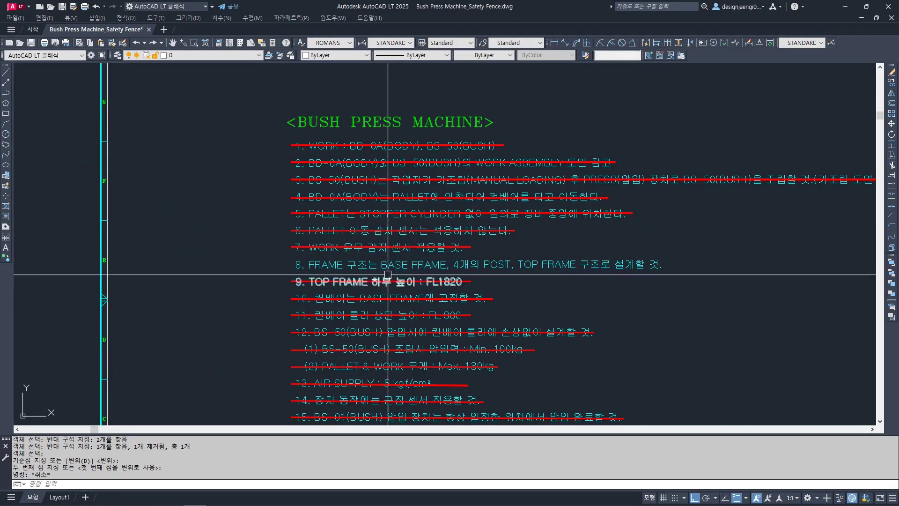
{"action": "scroll", "coordinate": [479, 276], "scroll_direction": "up", "scroll_amount": 3}
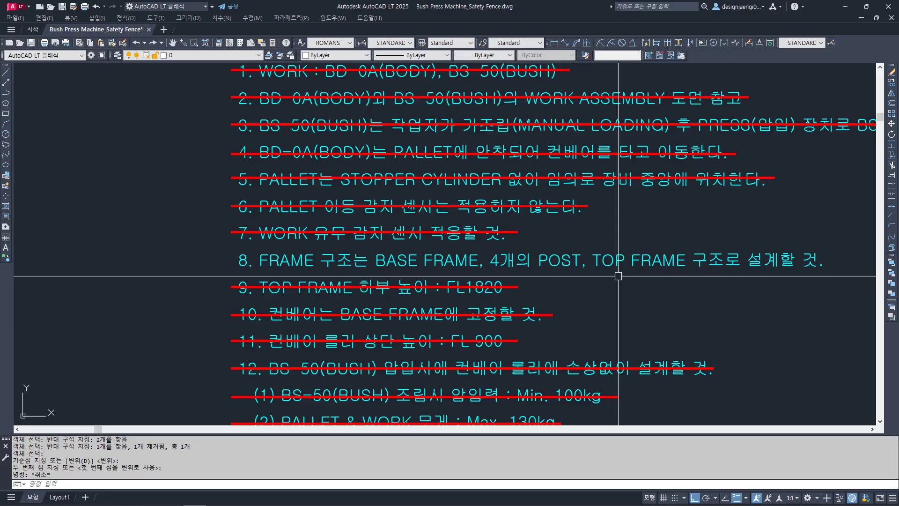
{"action": "scroll", "coordinate": [618, 276], "scroll_direction": "down", "scroll_amount": 5}
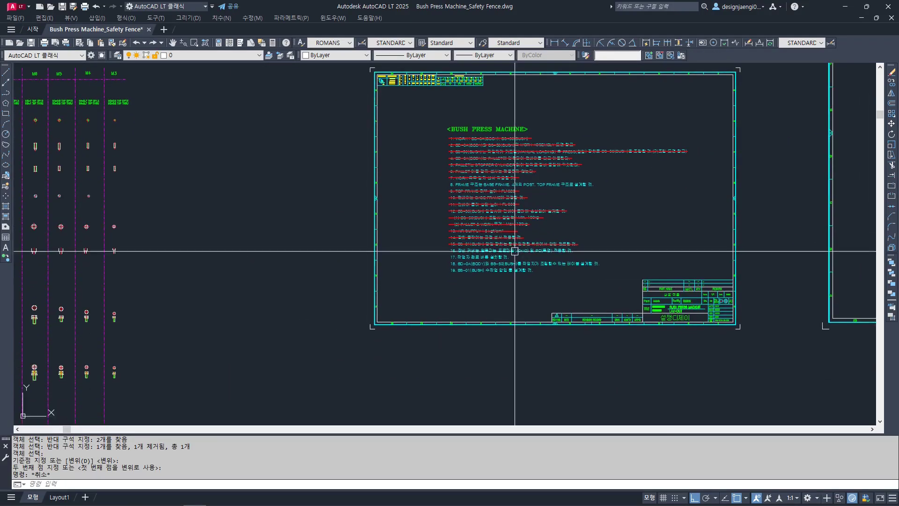
{"action": "scroll", "coordinate": [515, 246], "scroll_direction": "up", "scroll_amount": 5}
{"action": "scroll", "coordinate": [507, 246], "scroll_direction": "up", "scroll_amount": 3}
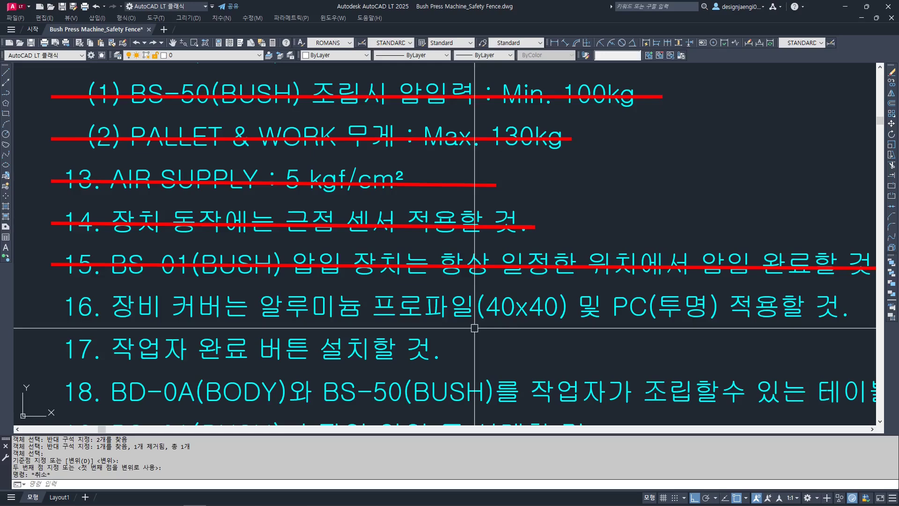
{"action": "scroll", "coordinate": [474, 327], "scroll_direction": "down", "scroll_amount": 2}
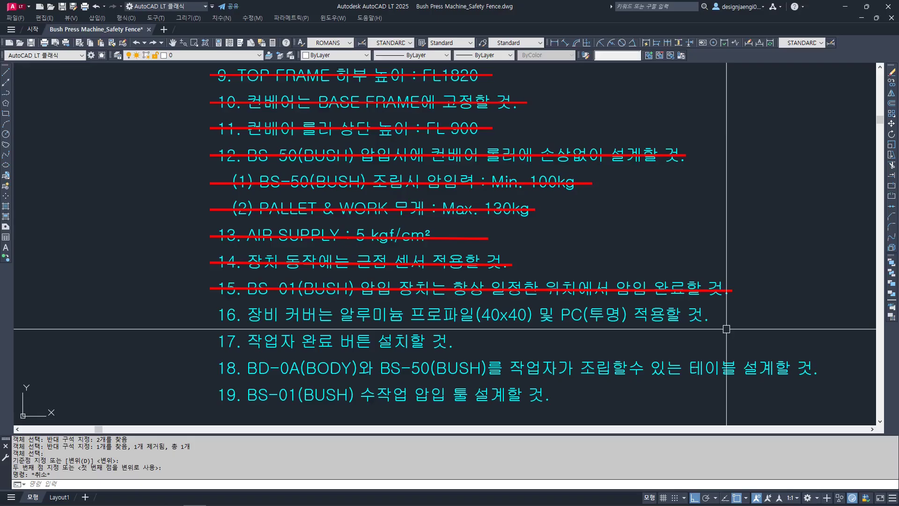
{"action": "scroll", "coordinate": [699, 319], "scroll_direction": "down", "scroll_amount": 1}
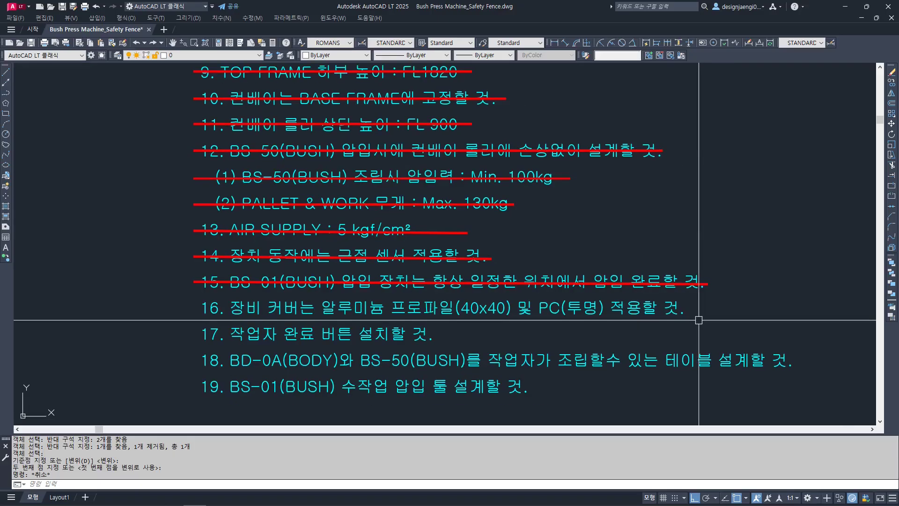
{"action": "scroll", "coordinate": [698, 320], "scroll_direction": "down", "scroll_amount": 6}
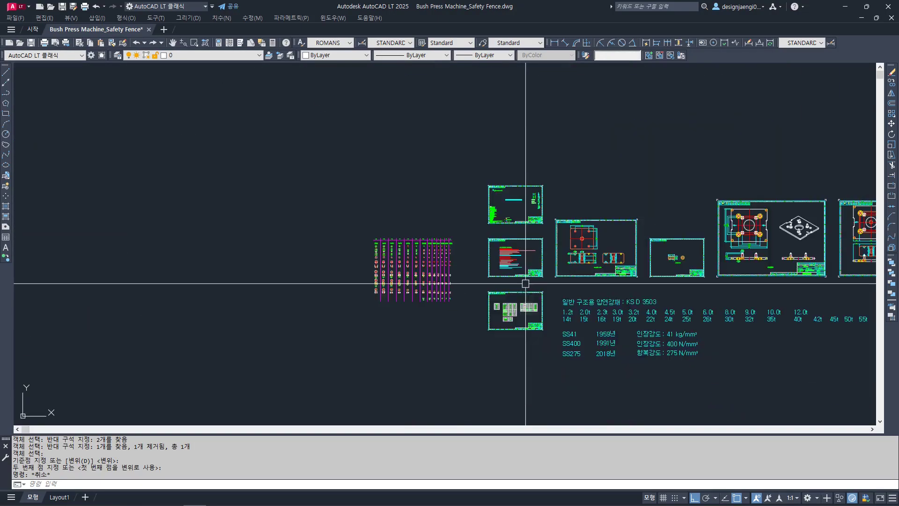
Step: Erase the copied front view together with its row of pallet, body and bush copies
{"action": "scroll", "coordinate": [524, 243], "scroll_direction": "up", "scroll_amount": 3}
{"action": "key", "text": "Escape"}
{"action": "scroll", "coordinate": [510, 277], "scroll_direction": "up", "scroll_amount": 2}
{"action": "key", "text": "e"}
{"action": "key", "text": "space"}
{"action": "left_click", "coordinate": [505, 253]}
{"action": "left_click", "coordinate": [337, 327]}
{"action": "key", "text": "space"}
Step: Examine the original front, side and top views of the press machine and the Safety Fence Assembly title above them
{"action": "scroll", "coordinate": [546, 315], "scroll_direction": "up", "scroll_amount": 4}
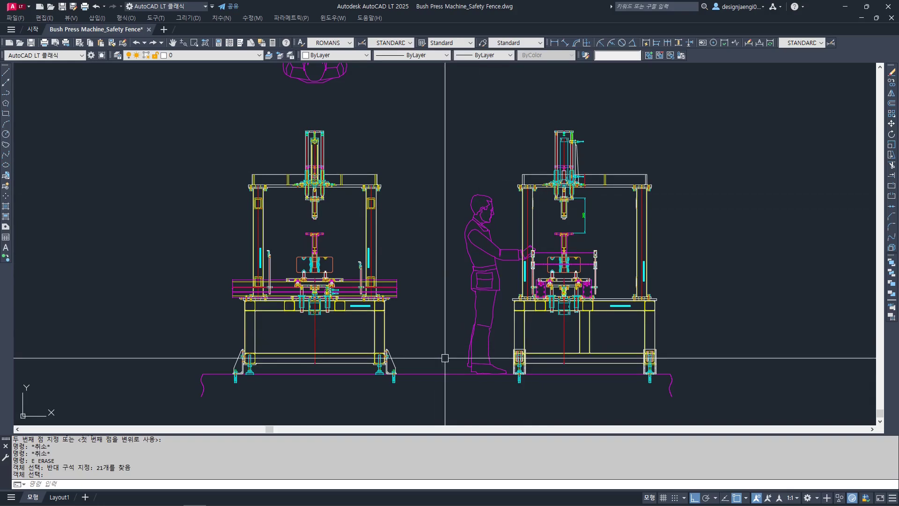
{"action": "scroll", "coordinate": [492, 241], "scroll_direction": "up", "scroll_amount": 3}
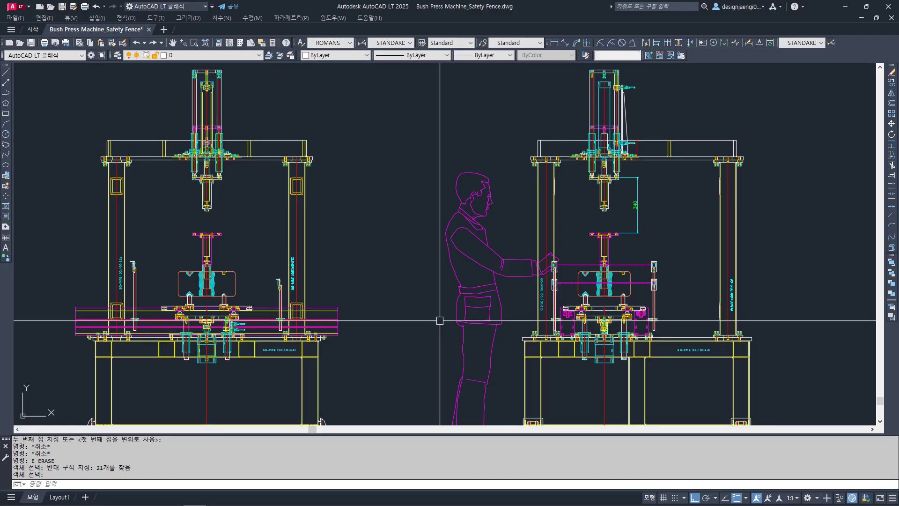
{"action": "scroll", "coordinate": [439, 320], "scroll_direction": "down", "scroll_amount": 2}
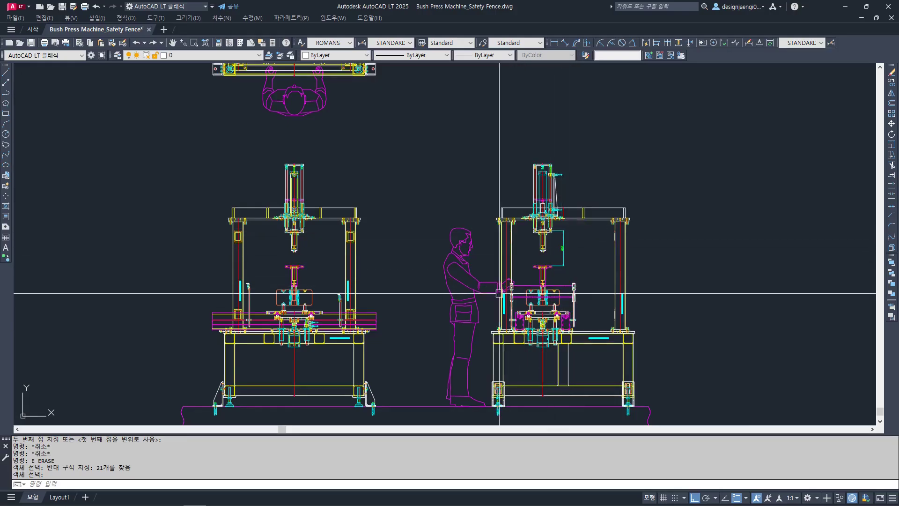
{"action": "scroll", "coordinate": [534, 293], "scroll_direction": "up", "scroll_amount": 2}
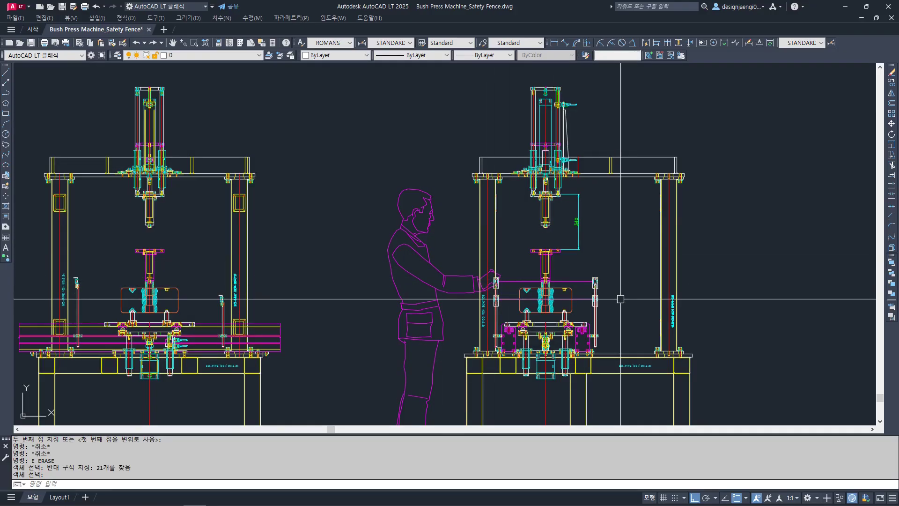
{"action": "scroll", "coordinate": [621, 299], "scroll_direction": "down", "scroll_amount": 4}
{"action": "middle_click_drag", "start_coordinate": [518, 173], "coordinate": [528, 267]}
{"action": "mouse_move", "coordinate": [533, 139]}
{"action": "middle_mouse_down"}
{"action": "mouse_move", "coordinate": [536, 209]}
{"action": "mouse_move", "coordinate": [514, 236]}
{"action": "middle_mouse_up"}
{"action": "scroll", "coordinate": [536, 209], "scroll_direction": "up", "scroll_amount": 2}
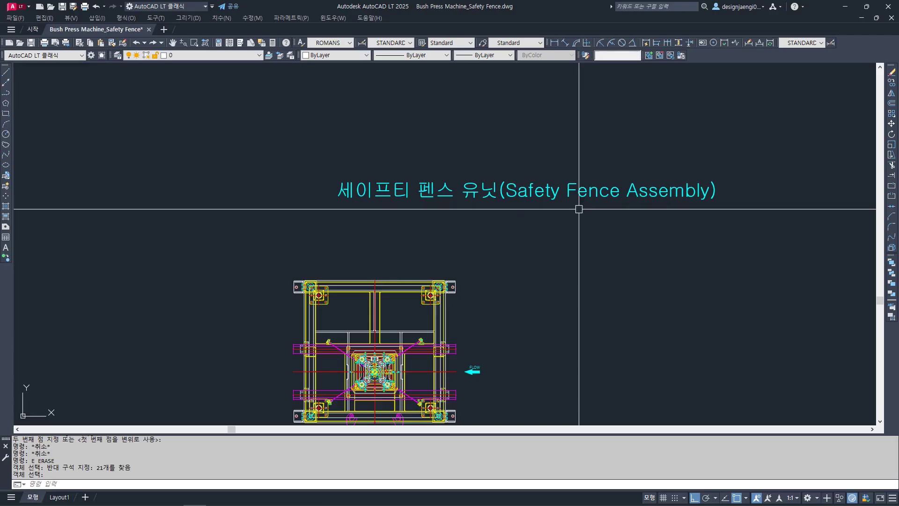
{"action": "scroll", "coordinate": [558, 240], "scroll_direction": "down", "scroll_amount": 5}
{"action": "scroll", "coordinate": [557, 241], "scroll_direction": "up", "scroll_amount": 4}
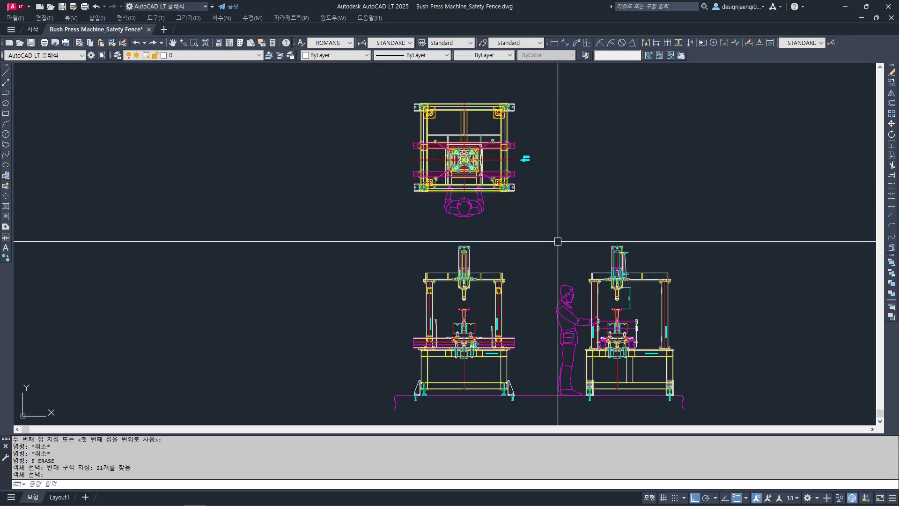
{"action": "middle_click_drag", "start_coordinate": [558, 241], "coordinate": [536, 275]}
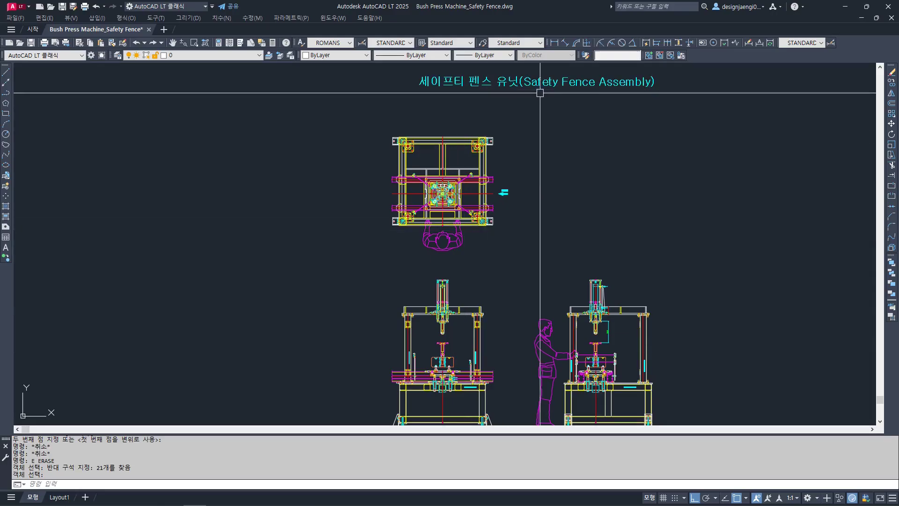
Step: Examine the frame openings above the base in the front and side views, including the operator's reach into the press area
{"action": "scroll", "coordinate": [539, 328], "scroll_direction": "up", "scroll_amount": 3}
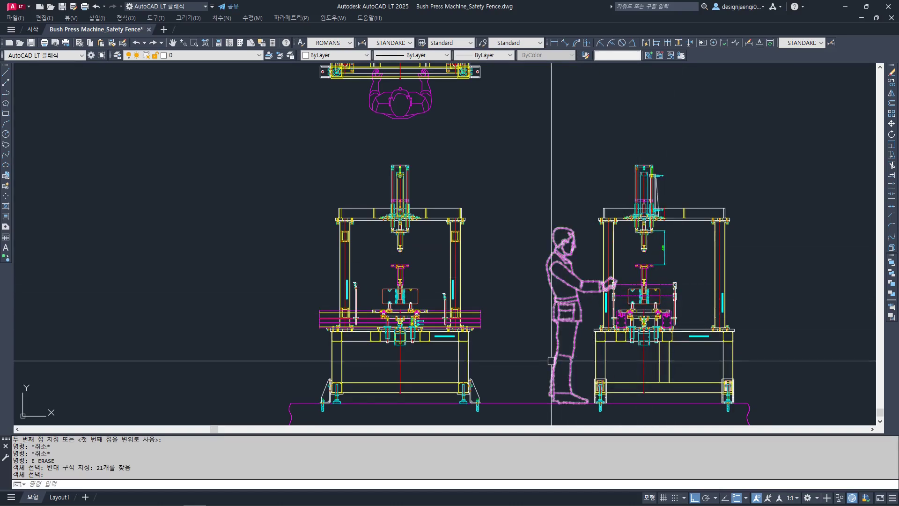
{"action": "key", "text": "ctrl+3"}
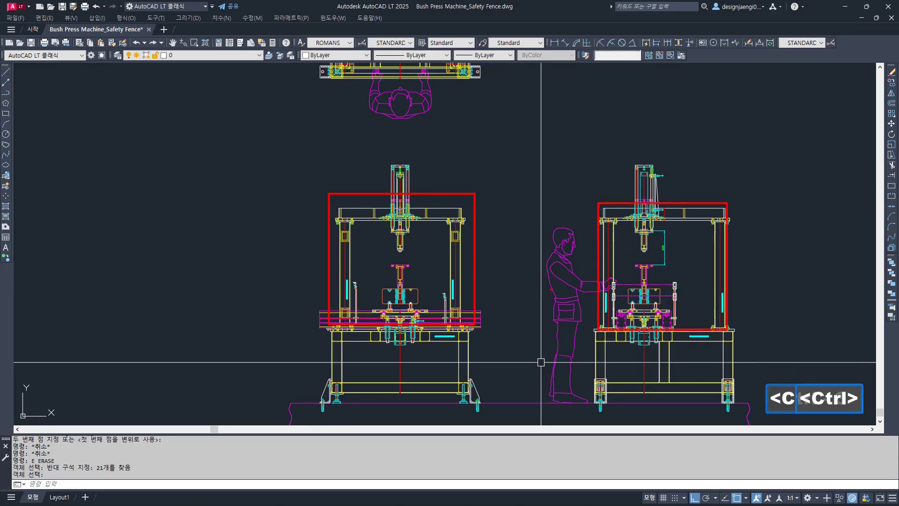
{"action": "key", "text": "ctrl+3"}
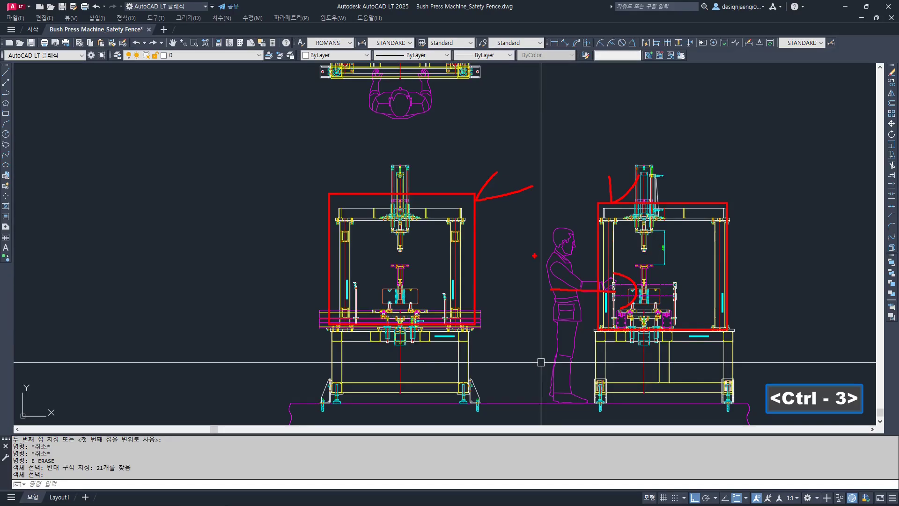
{"action": "key", "text": "Escape"}
{"action": "scroll", "coordinate": [528, 274], "scroll_direction": "down", "scroll_amount": 2}
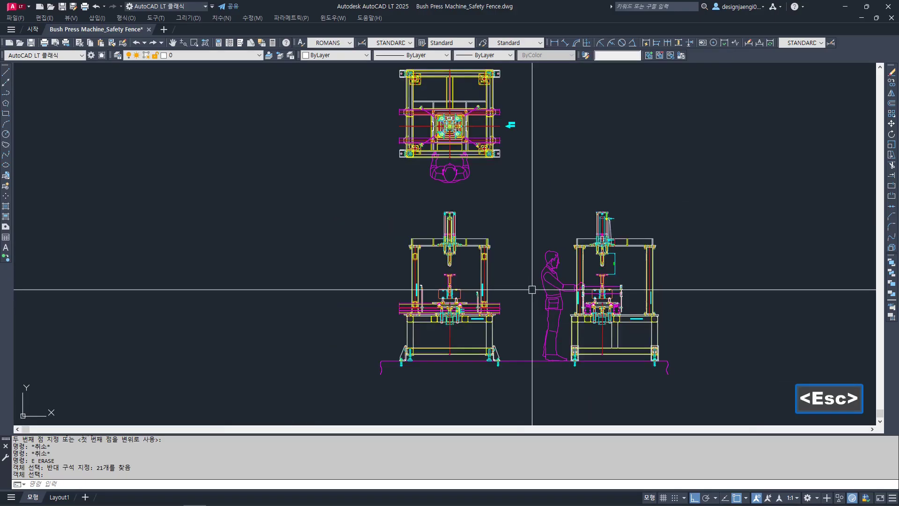
{"action": "middle_click_drag", "start_coordinate": [526, 274], "coordinate": [528, 324]}
{"action": "mouse_move", "coordinate": [540, 276]}
{"action": "middle_mouse_down"}
{"action": "mouse_move", "coordinate": [550, 218]}
{"action": "mouse_move", "coordinate": [533, 229]}
{"action": "middle_mouse_up"}
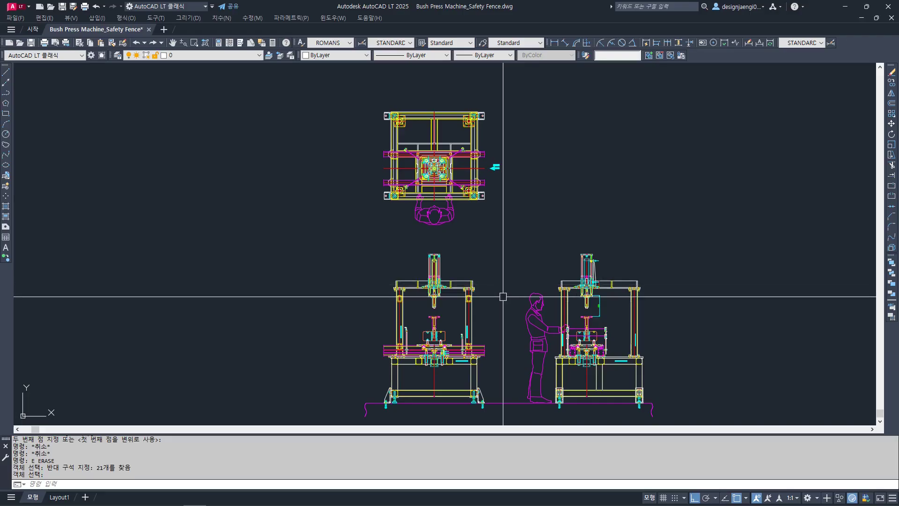